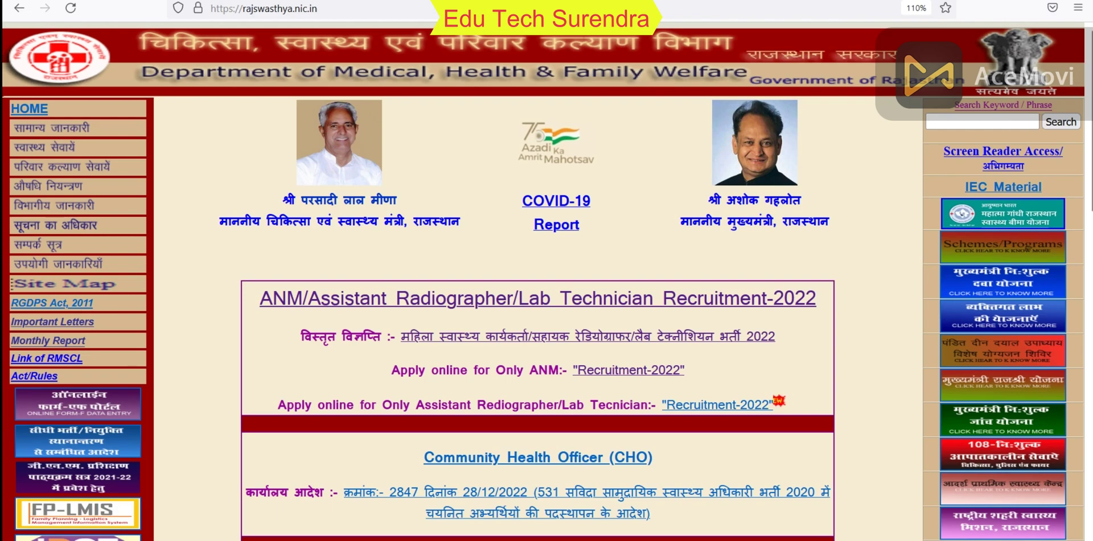
On the Rajswasthya site, open the Assistant Radiographer/Lab Technician Recruitment-2022 application link
click(353, 1)
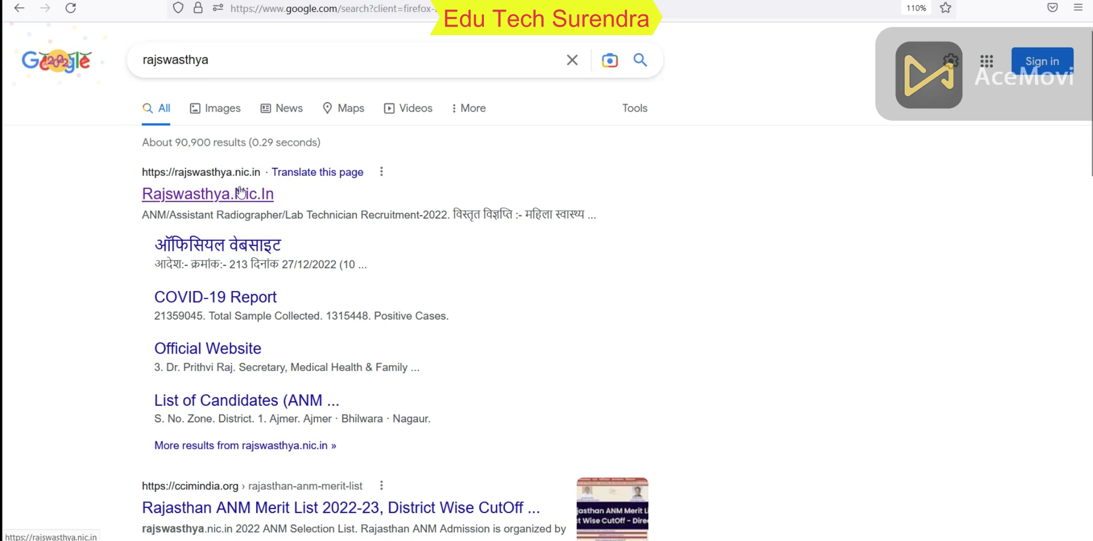
click(227, 0)
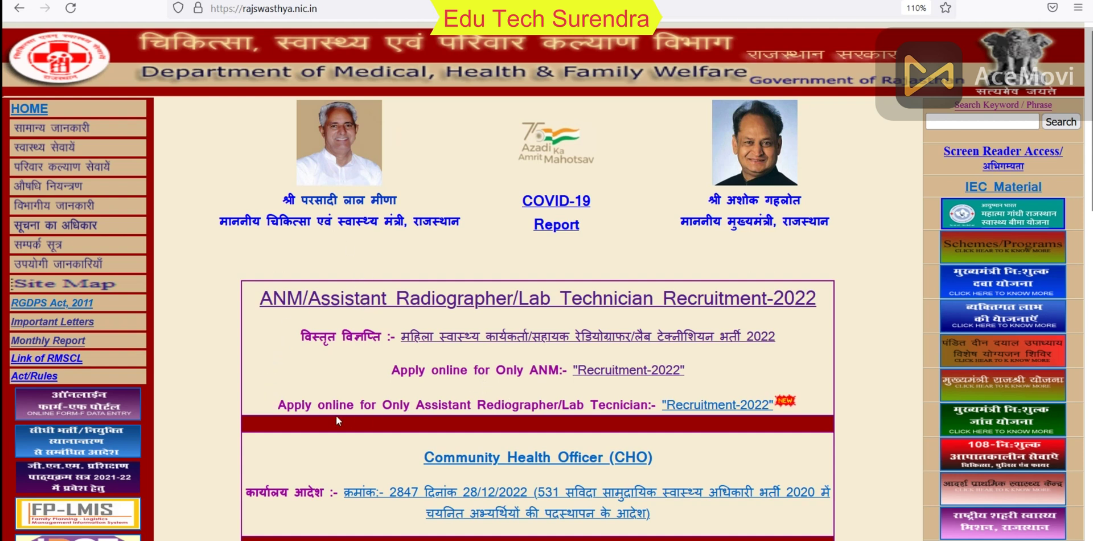
drag(270, 397, 780, 405)
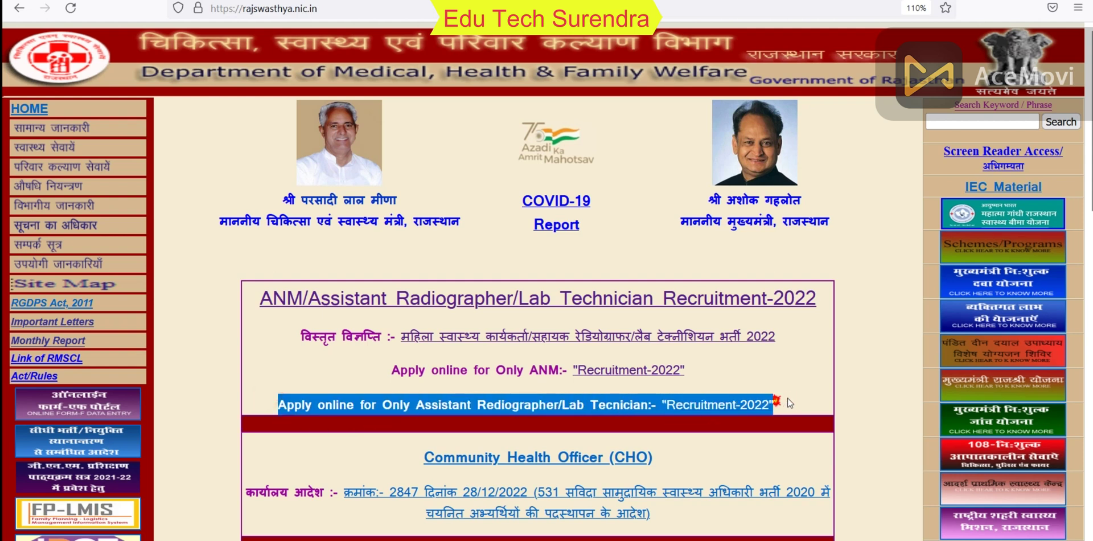
click(716, 405)
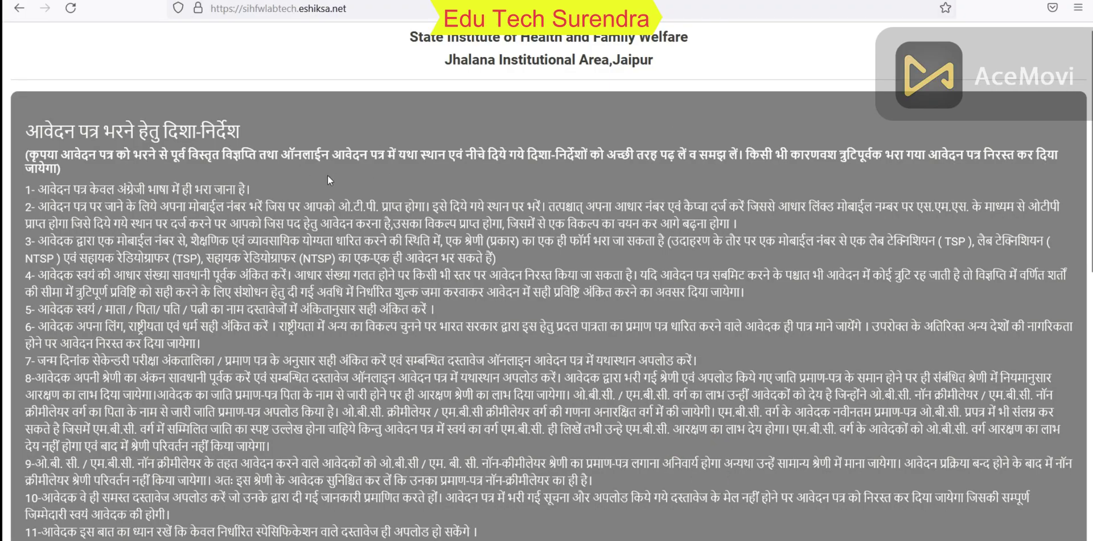
Scroll to the end of the application instructions and agree to them
scroll(327, 176, down, 3)
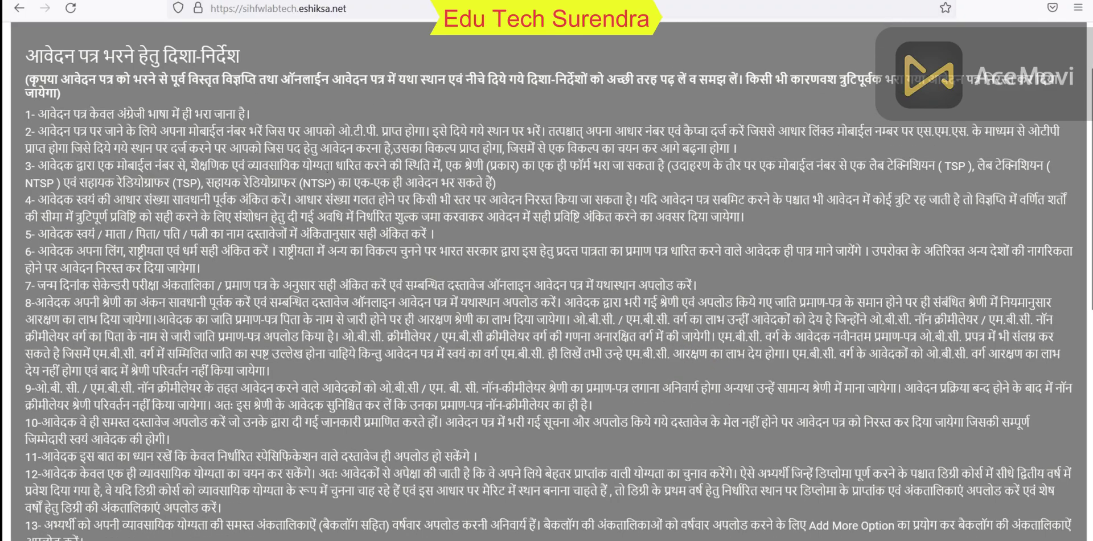
scroll(546, 282, down, 6)
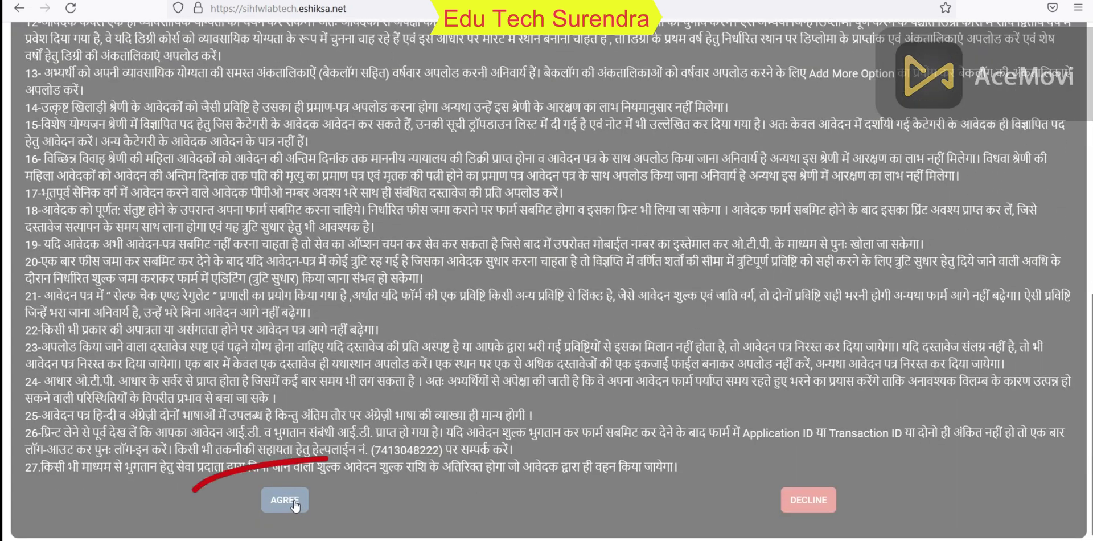
click(296, 507)
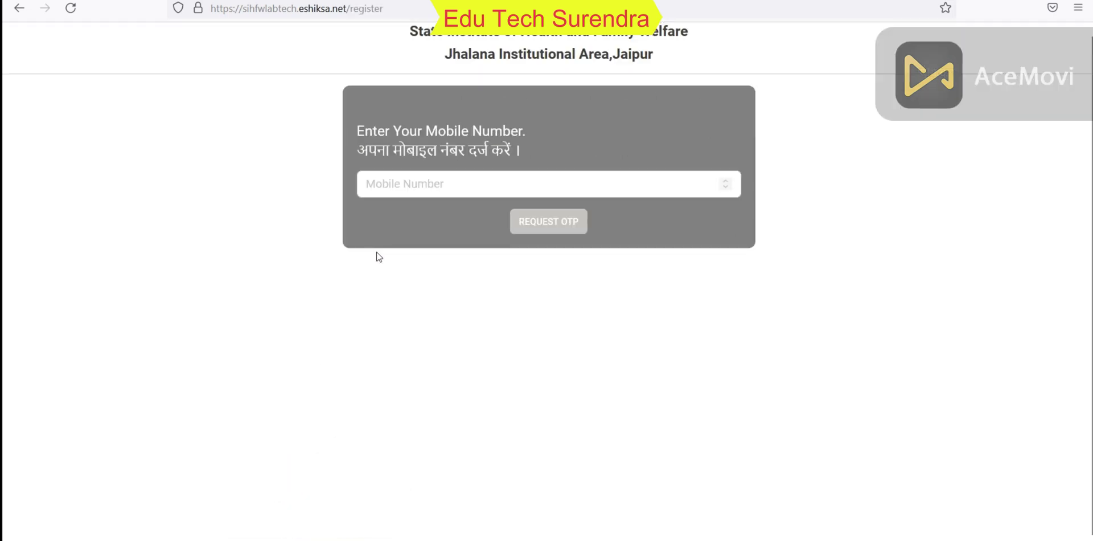
Enter the applicant's mobile number and request an OTP
click(409, 186)
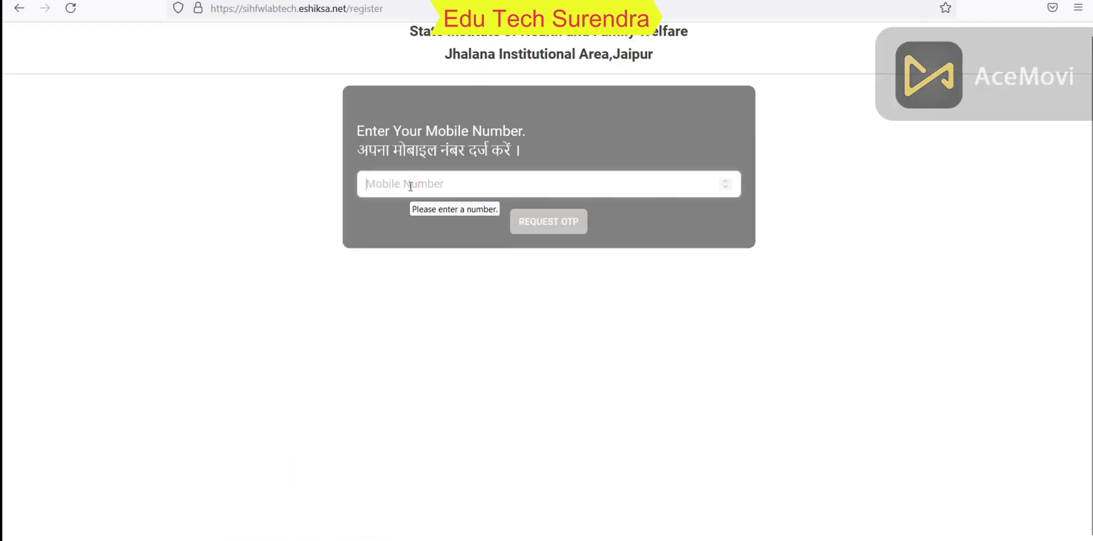
text(7737)
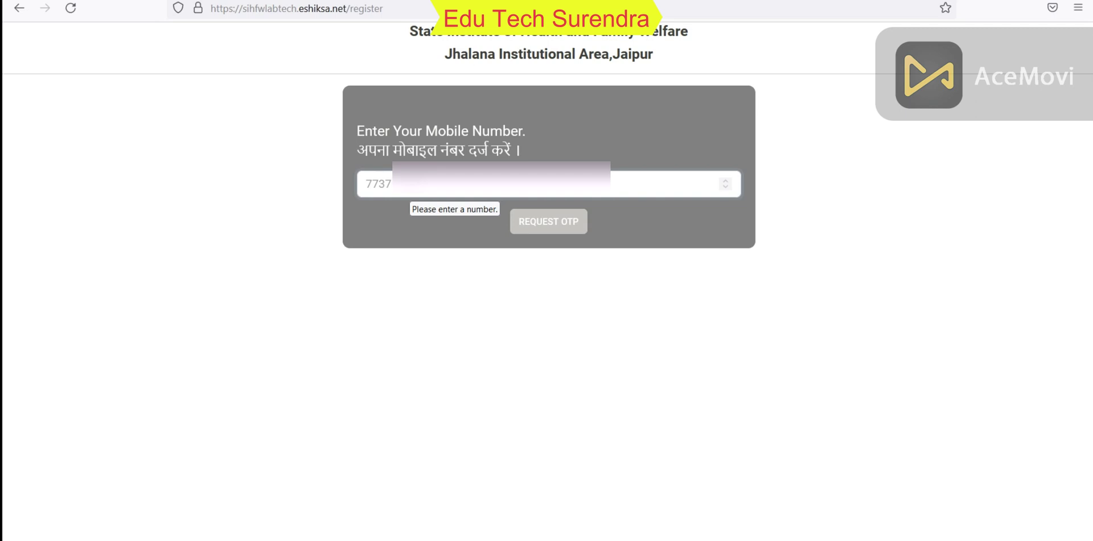
text(4)
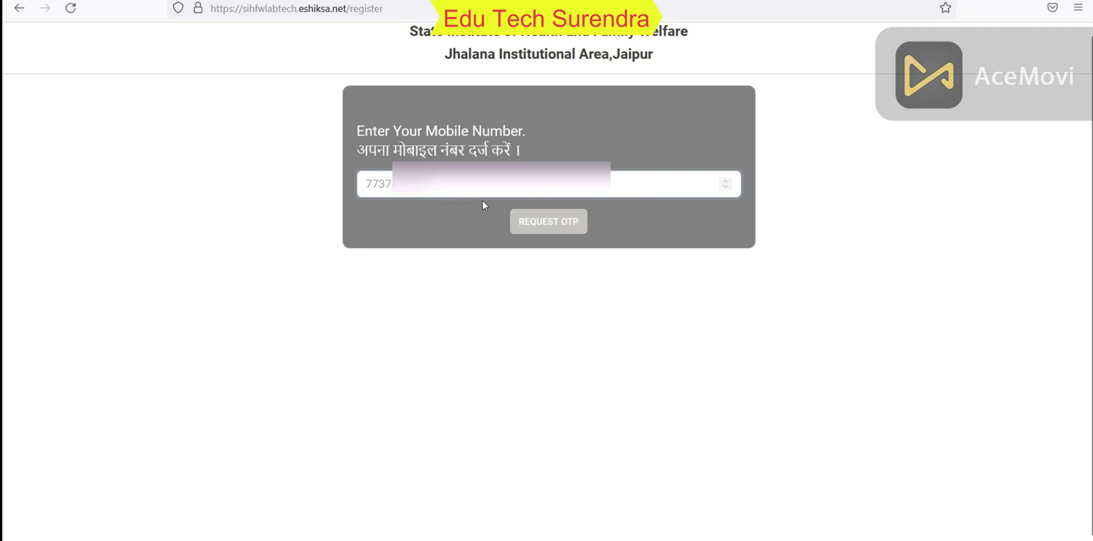
click(543, 222)
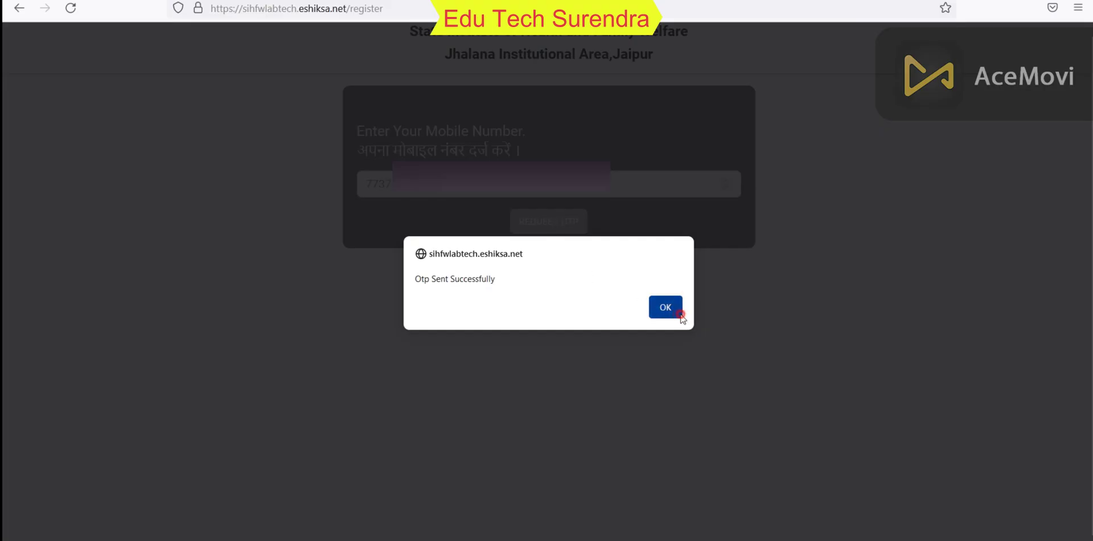
click(672, 310)
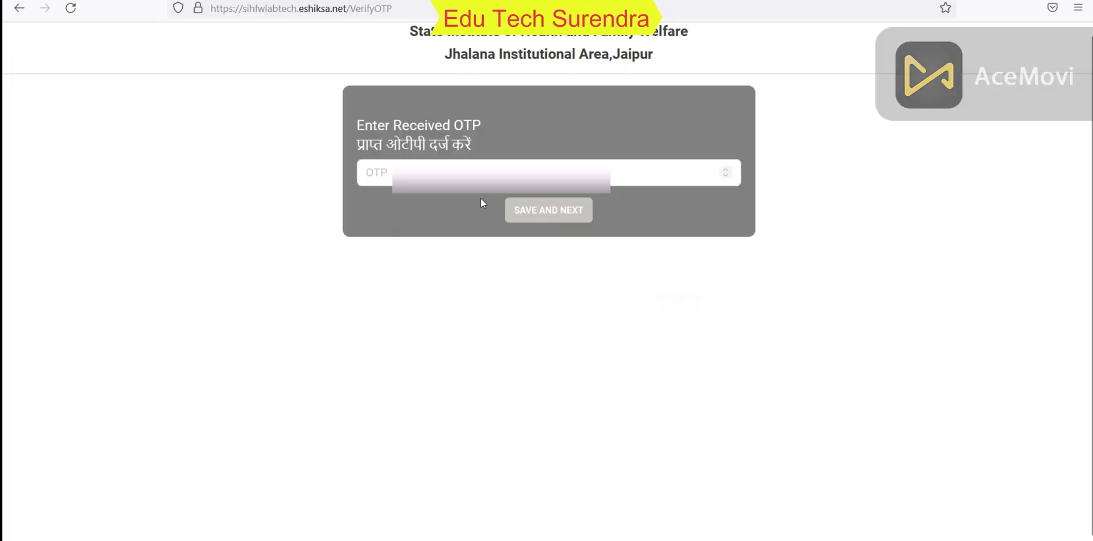
Enter the received OTP and submit it for verification
click(429, 166)
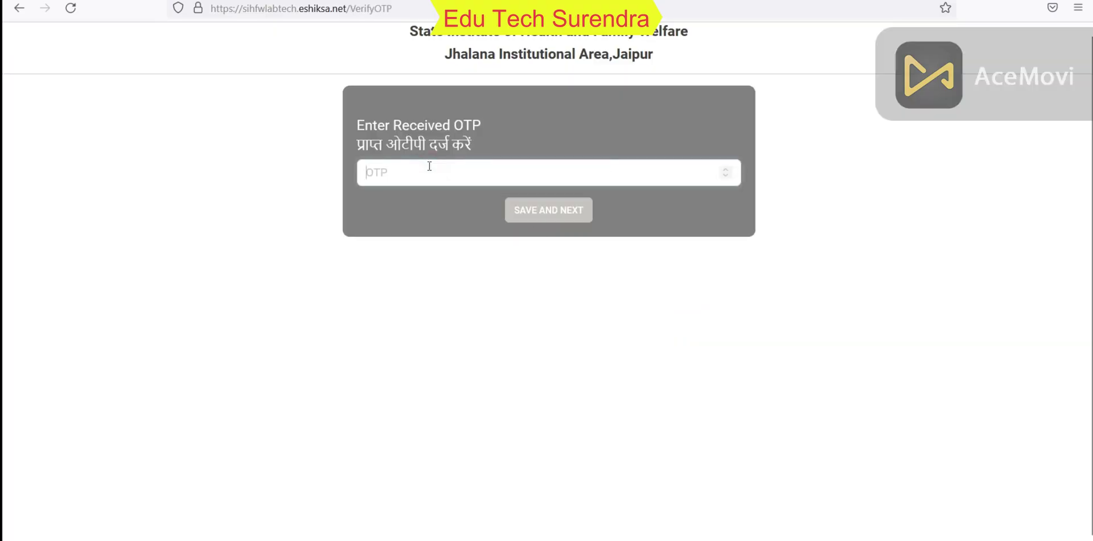
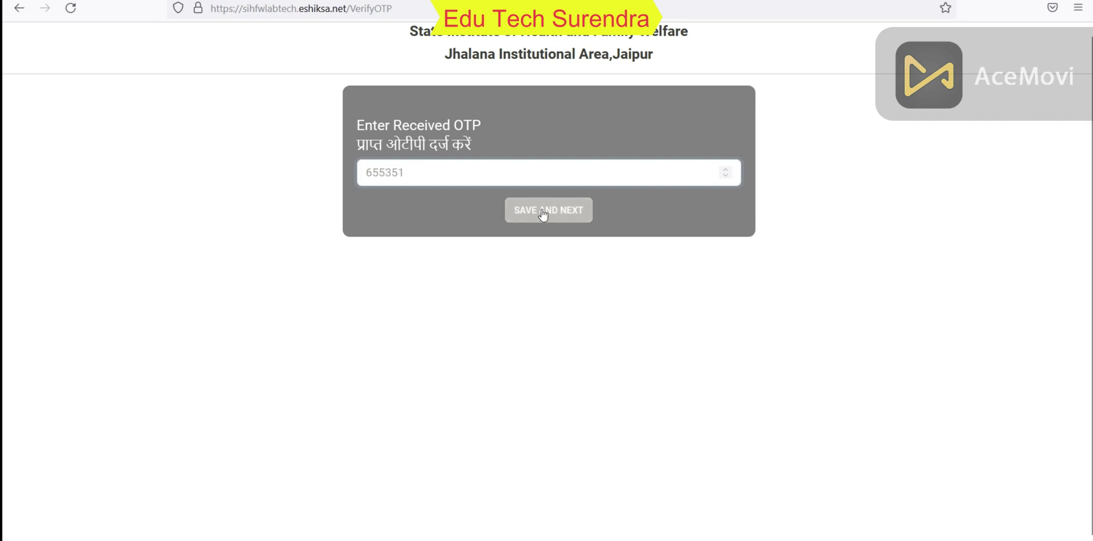
click(542, 212)
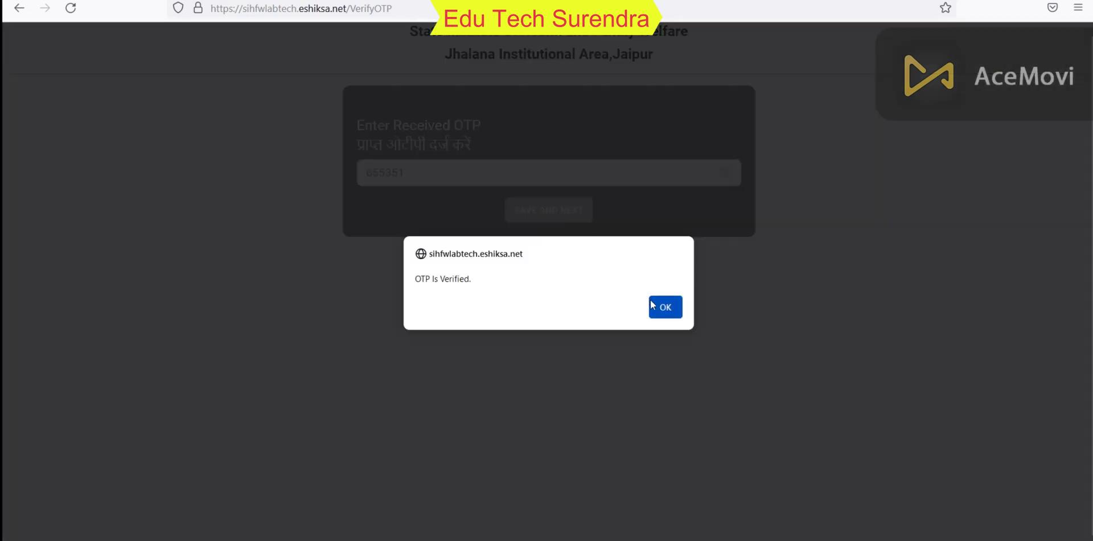
click(660, 306)
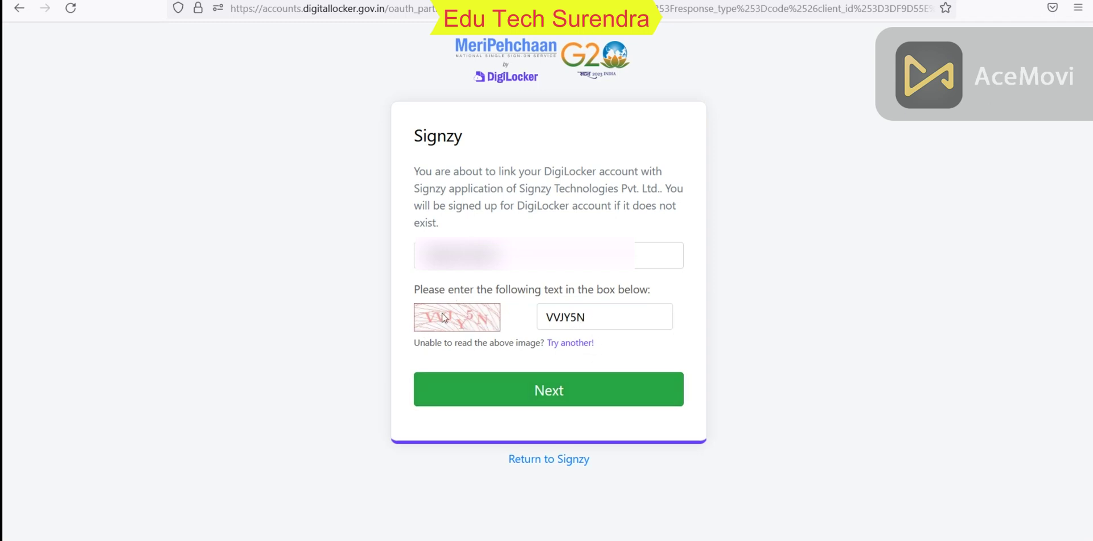
Sign in to DigiLocker with the ID, captcha, OTP and security PIN, then allow Signzy access
click(576, 389)
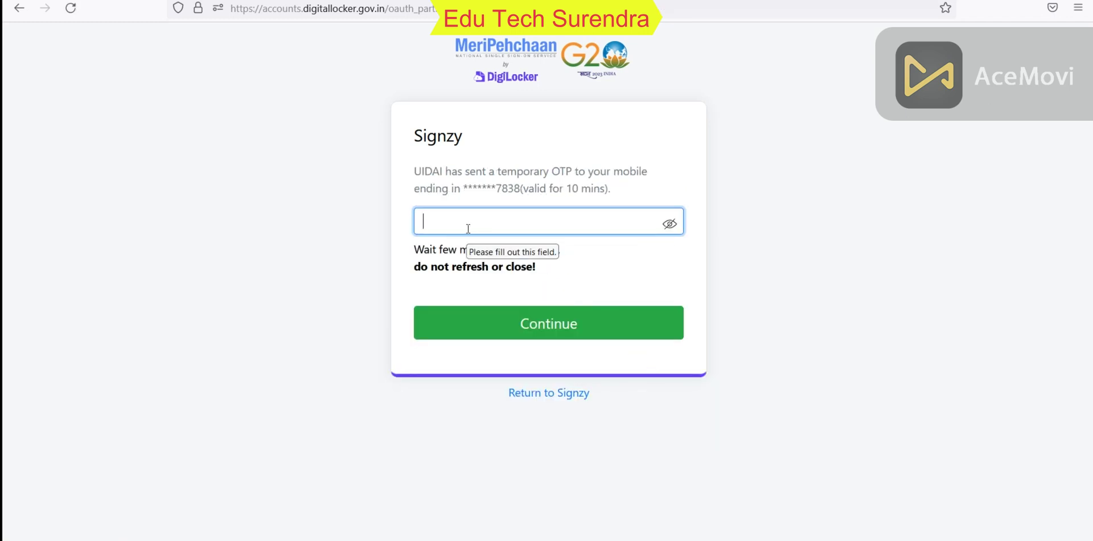
text(•)
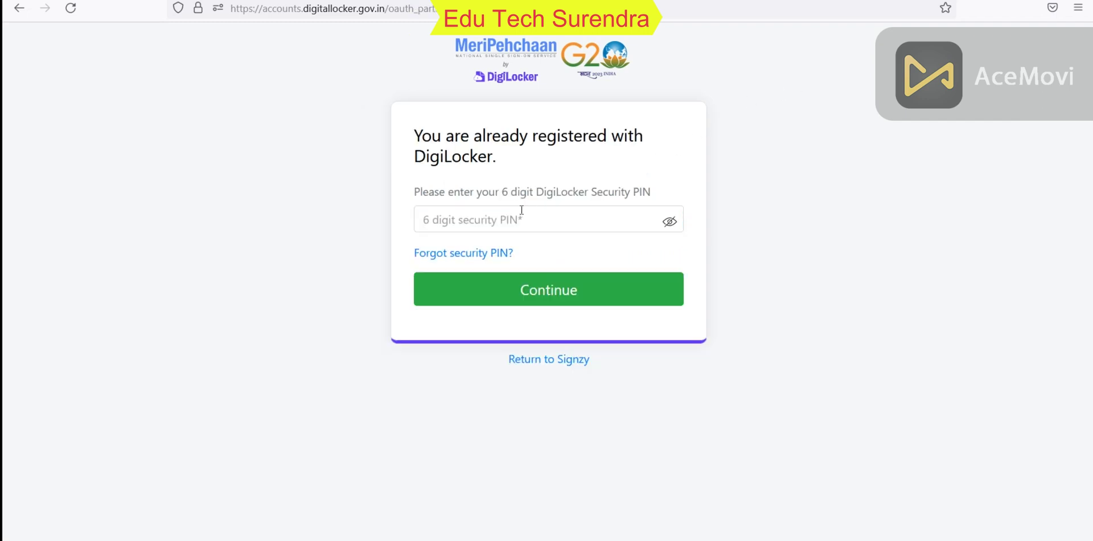
click(507, 221)
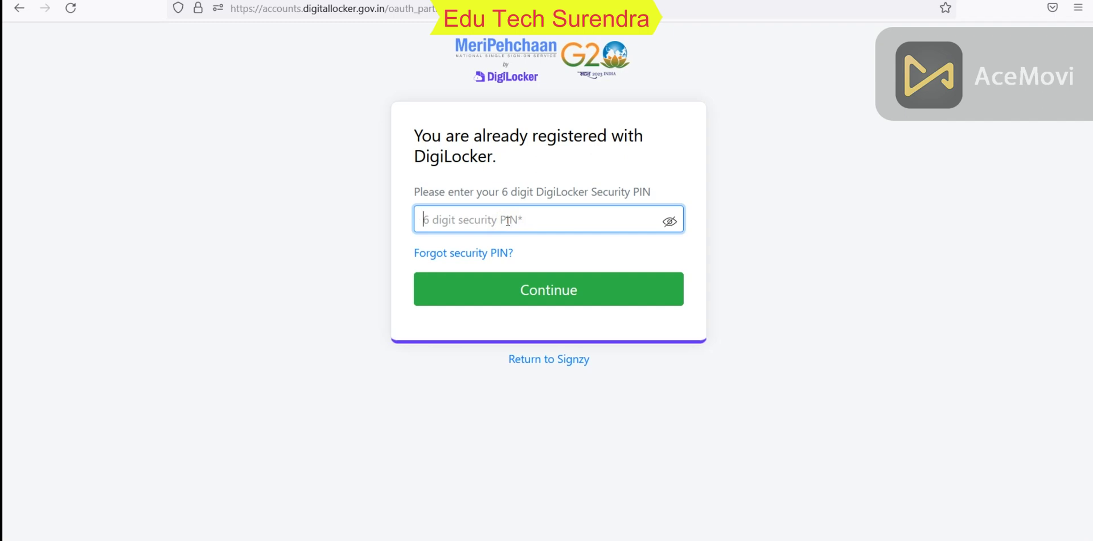
text(••••••)
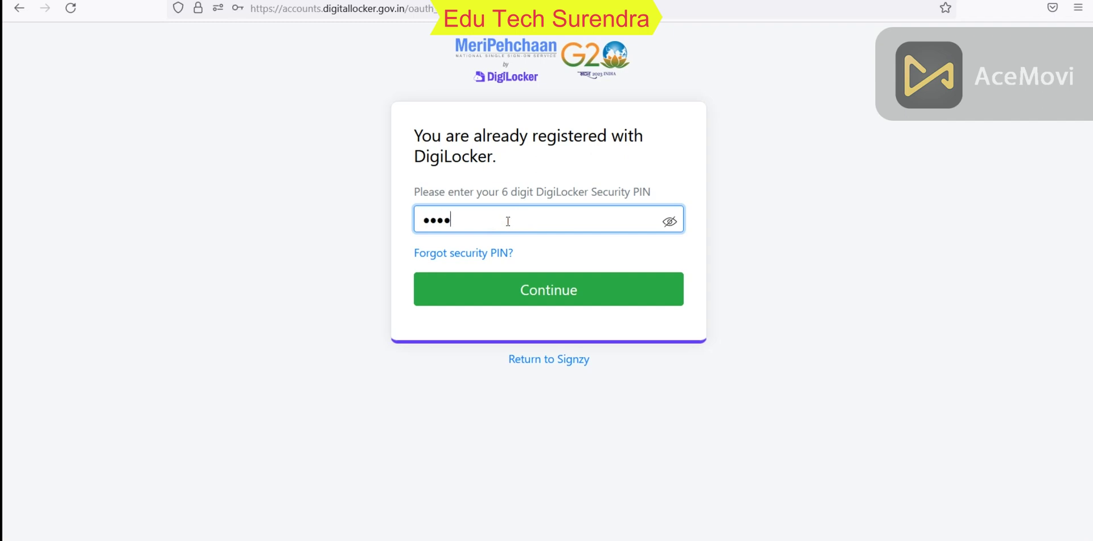
click(558, 290)
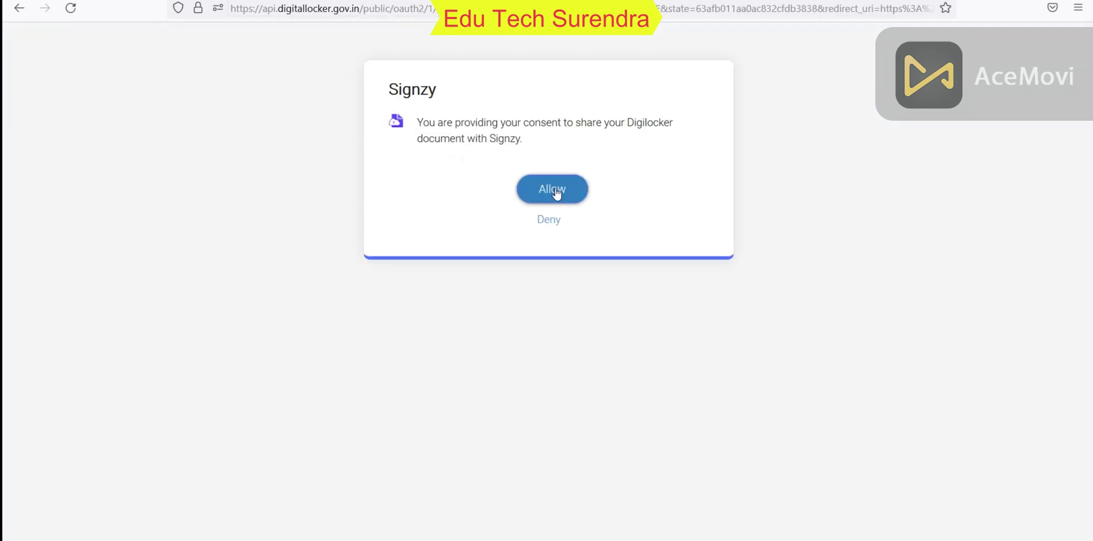
click(562, 194)
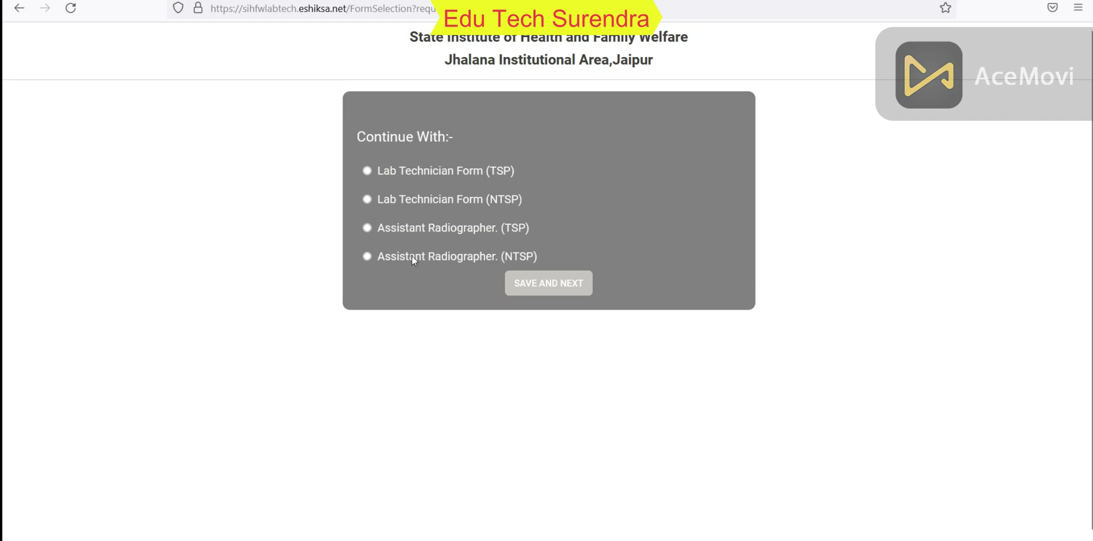
Select the Assistant Radiographer (NTSP) form and save the choice
click(367, 256)
click(552, 284)
click(664, 307)
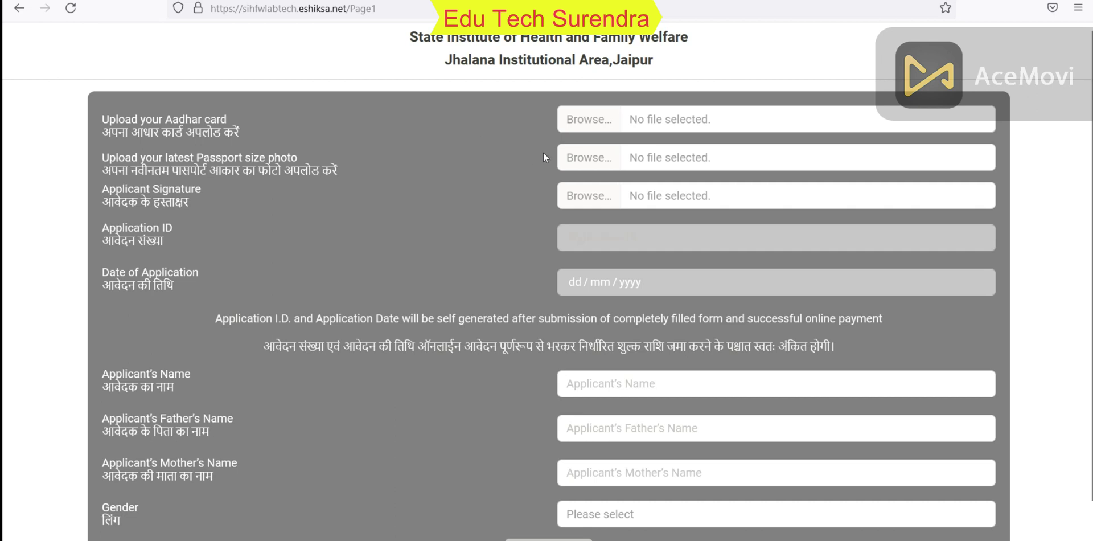
Upload the 'aadhar s' image as the Aadhar card document
click(586, 120)
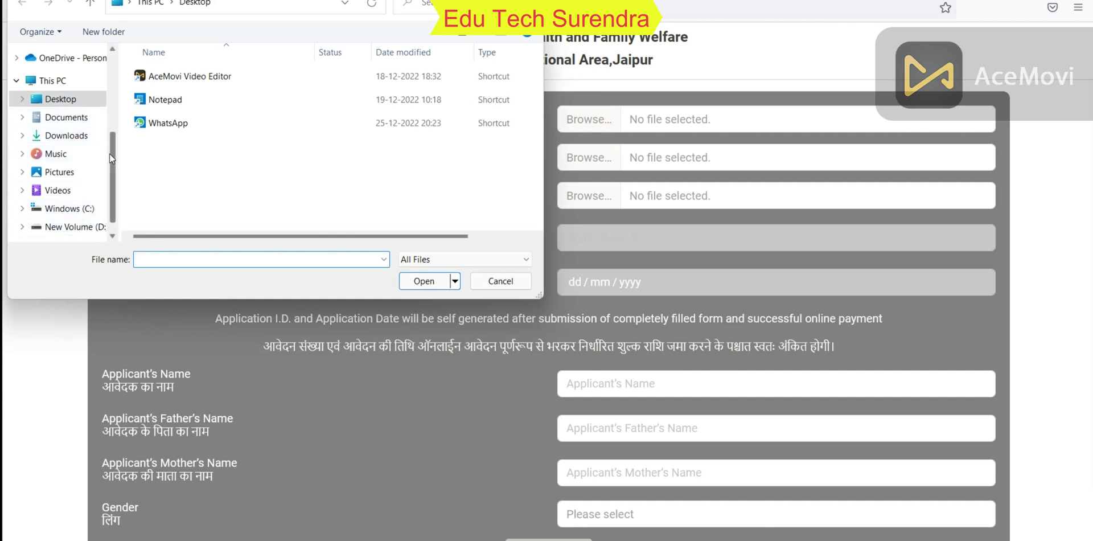
scroll(109, 153, down, 1)
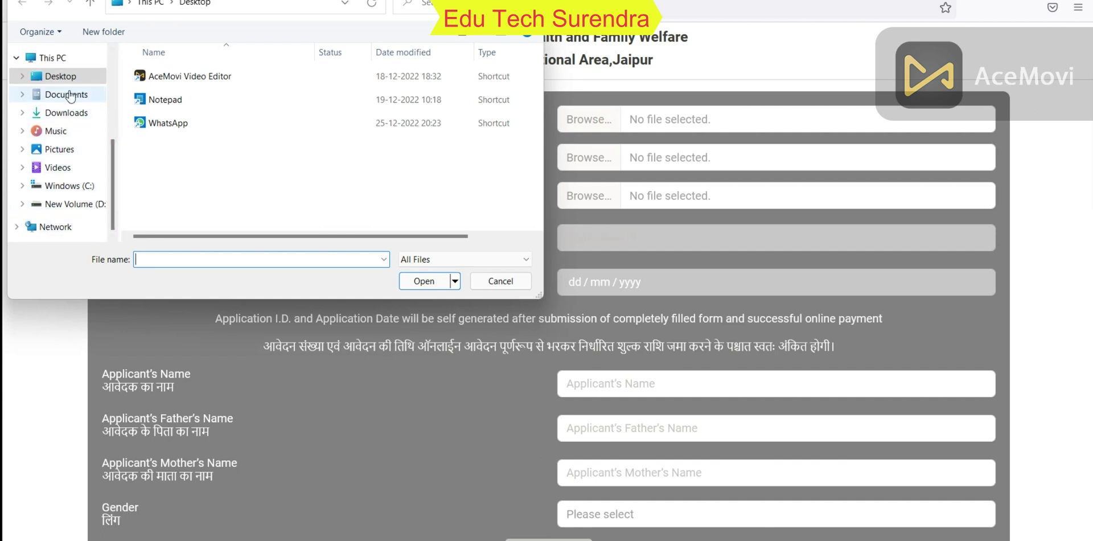
click(57, 59)
scroll(273, 120, down, 3)
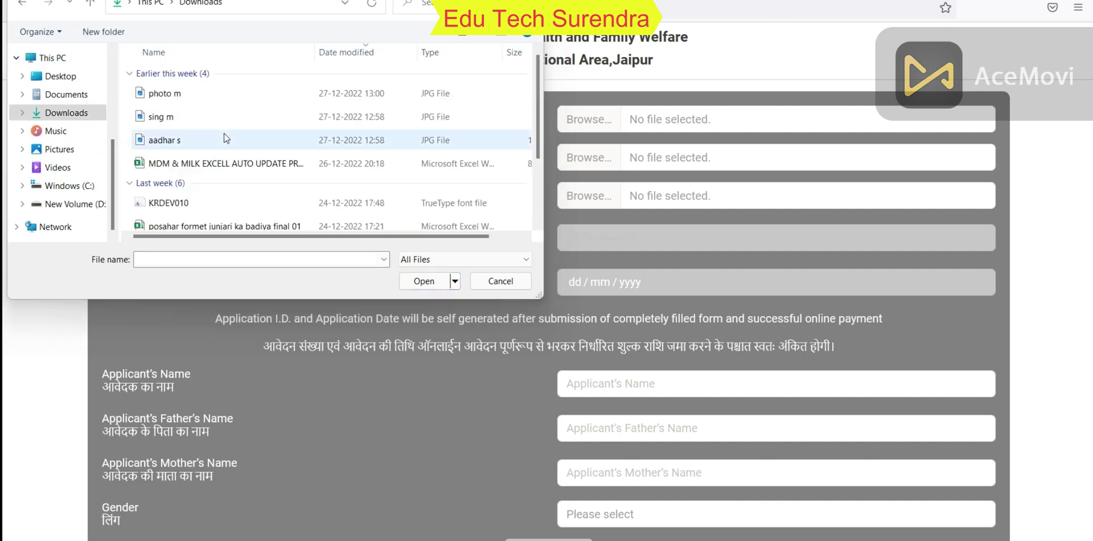
click(209, 142)
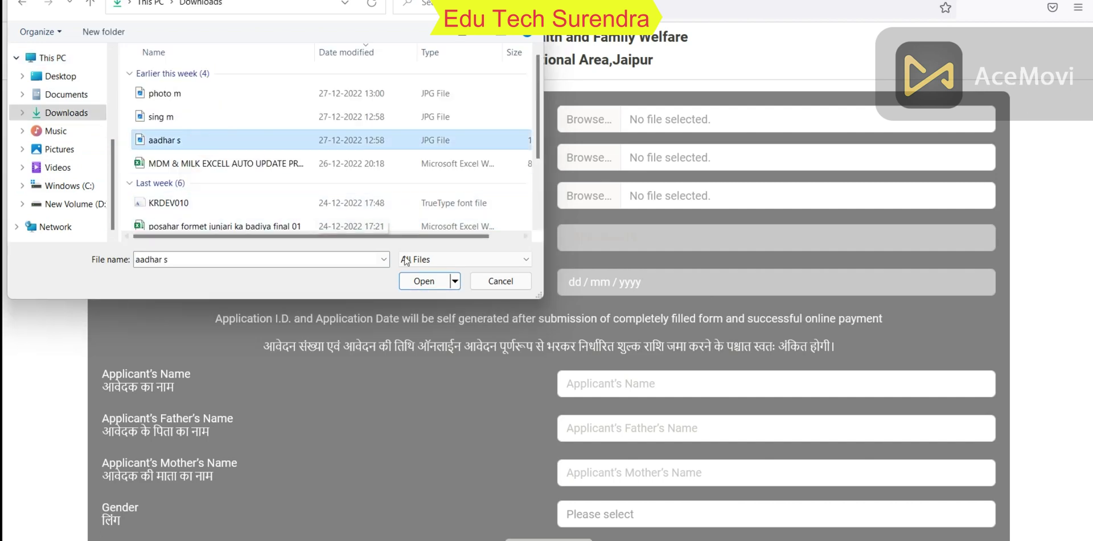
click(414, 282)
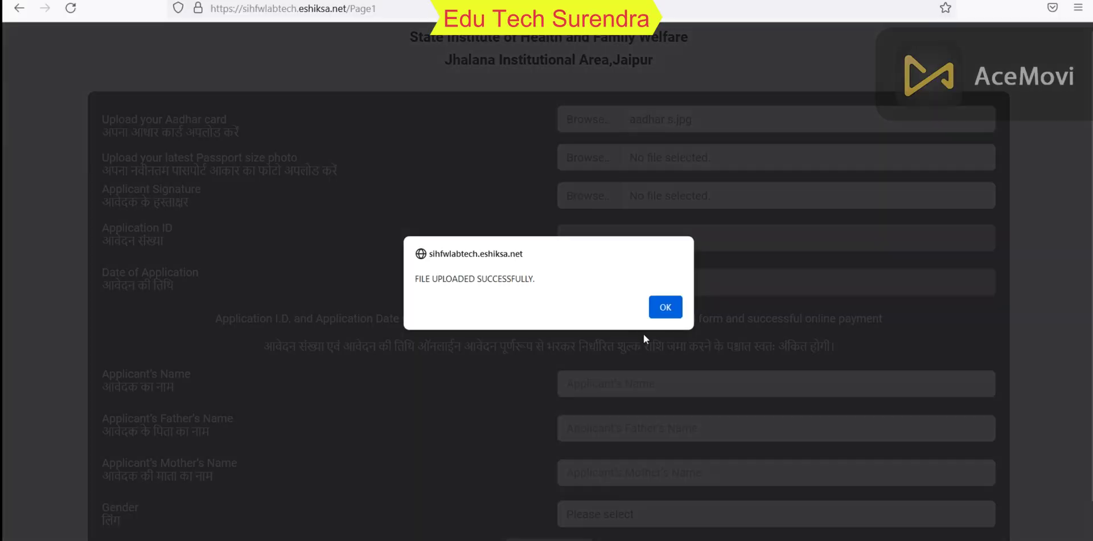
click(660, 308)
Upload the passport photo and the 'index ss' signature image
click(592, 174)
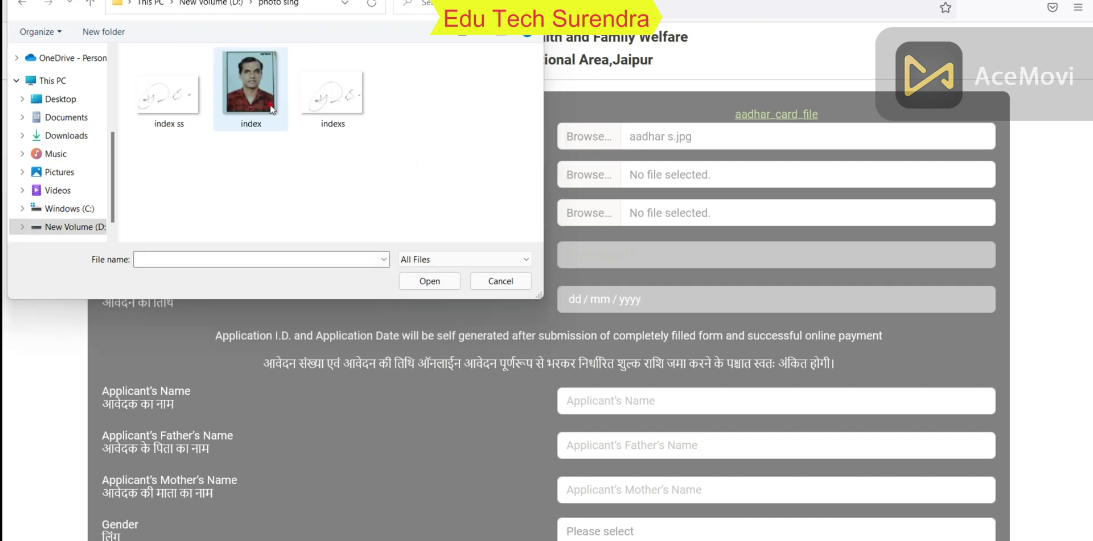
click(244, 102)
click(424, 281)
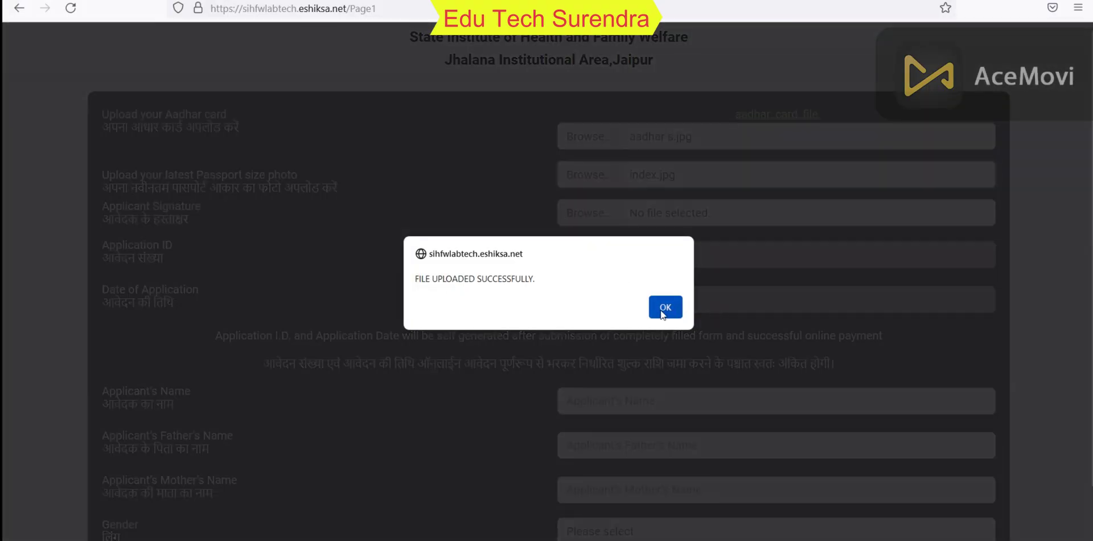
click(664, 307)
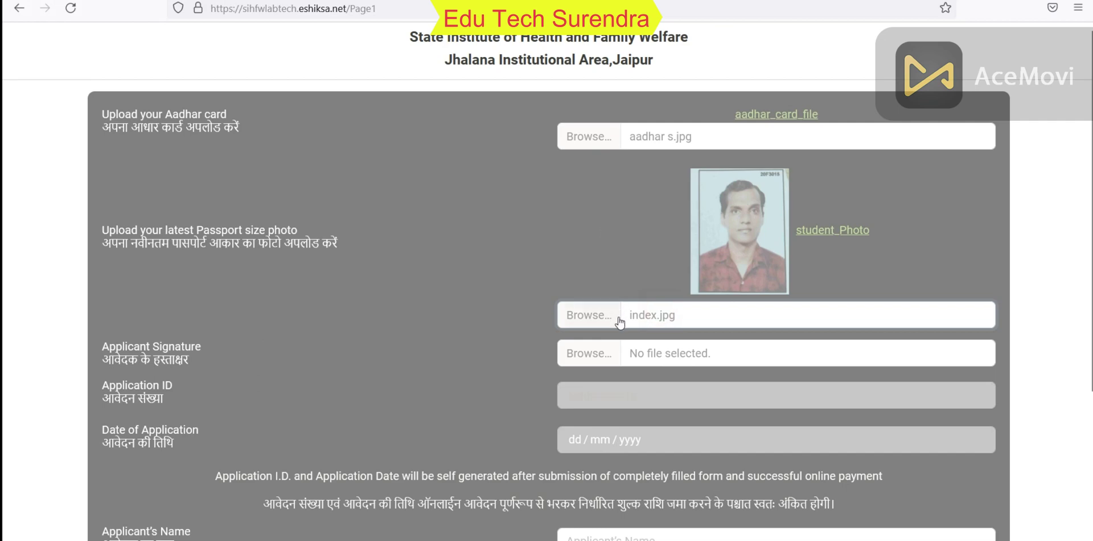
click(584, 353)
click(177, 109)
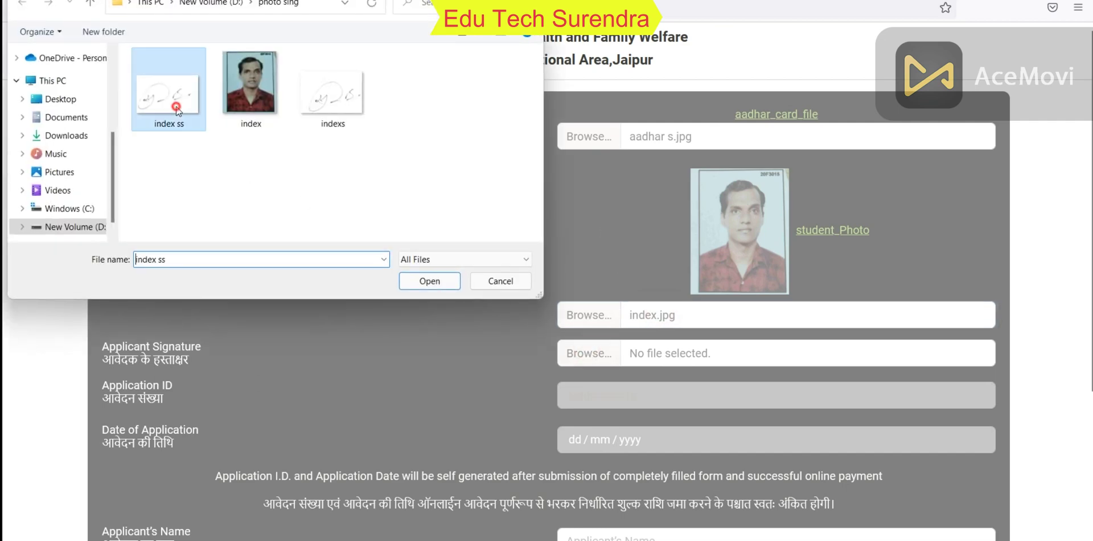
click(430, 281)
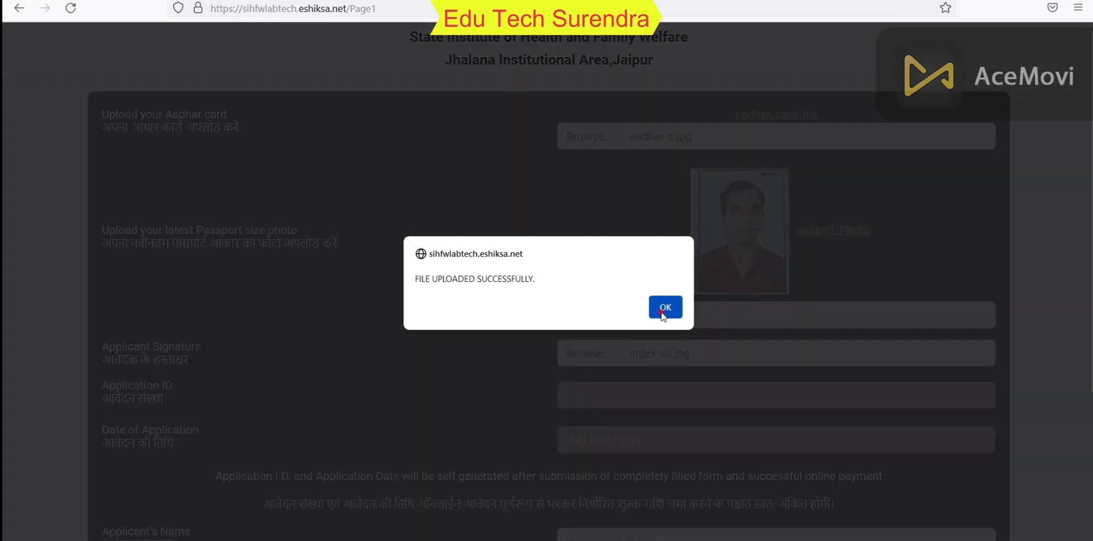
click(663, 309)
Fill in the applicant's and mother's names, choose Male gender, and save the page
scroll(513, 176, down, 3)
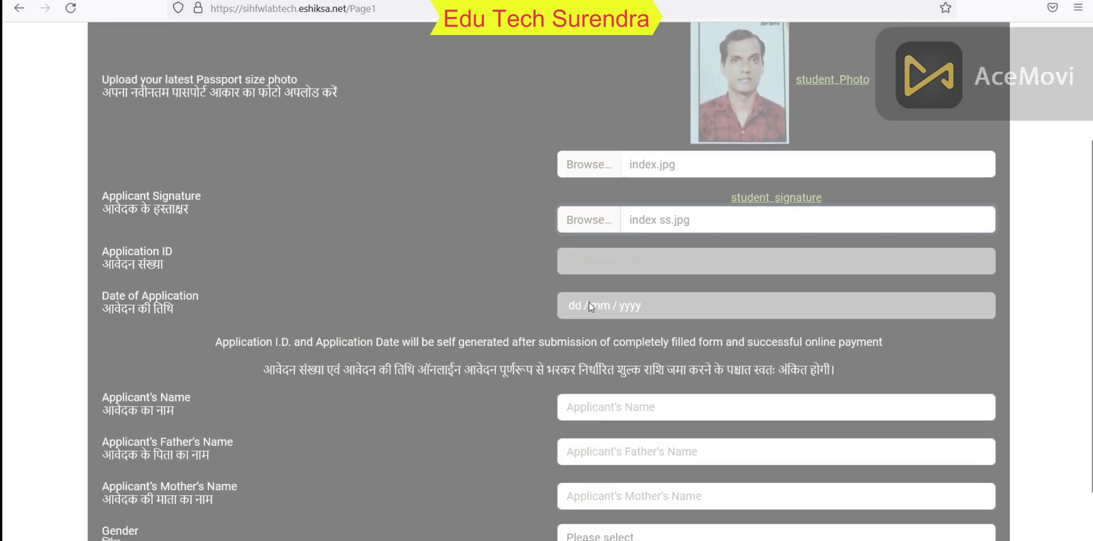
scroll(428, 218, down, 1)
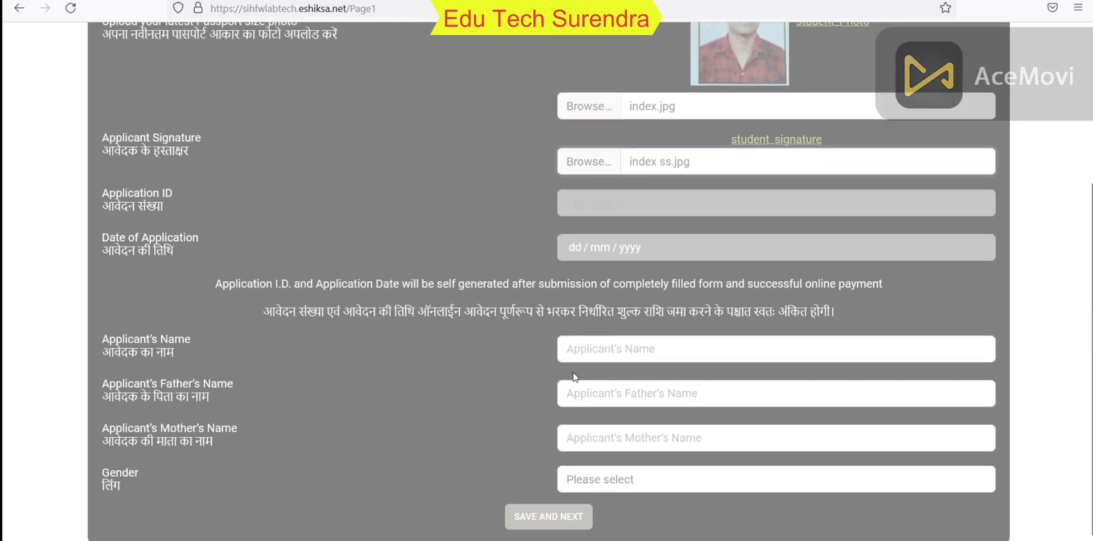
click(592, 352)
click(644, 433)
click(644, 482)
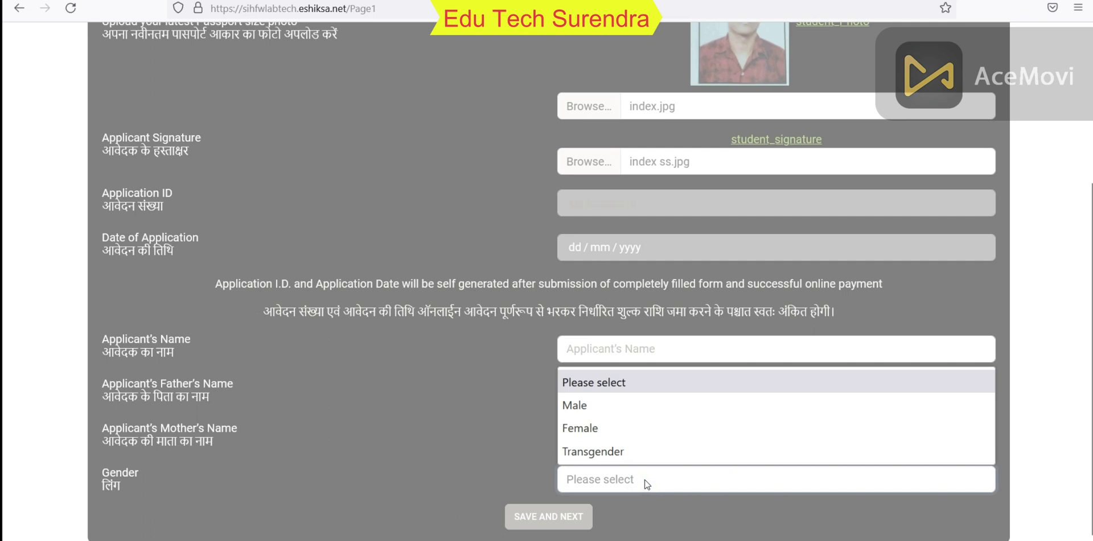
click(609, 406)
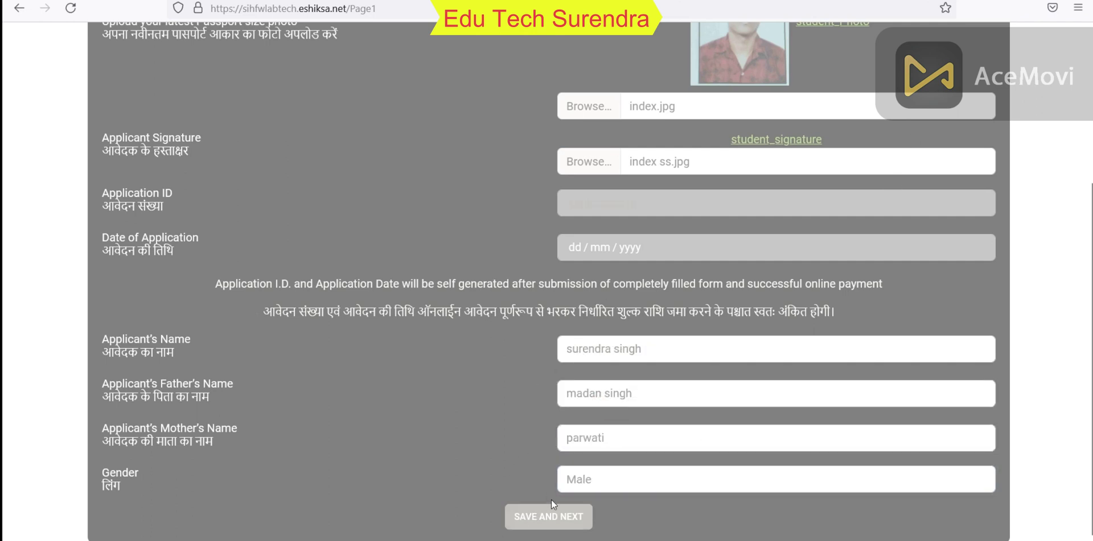
click(549, 515)
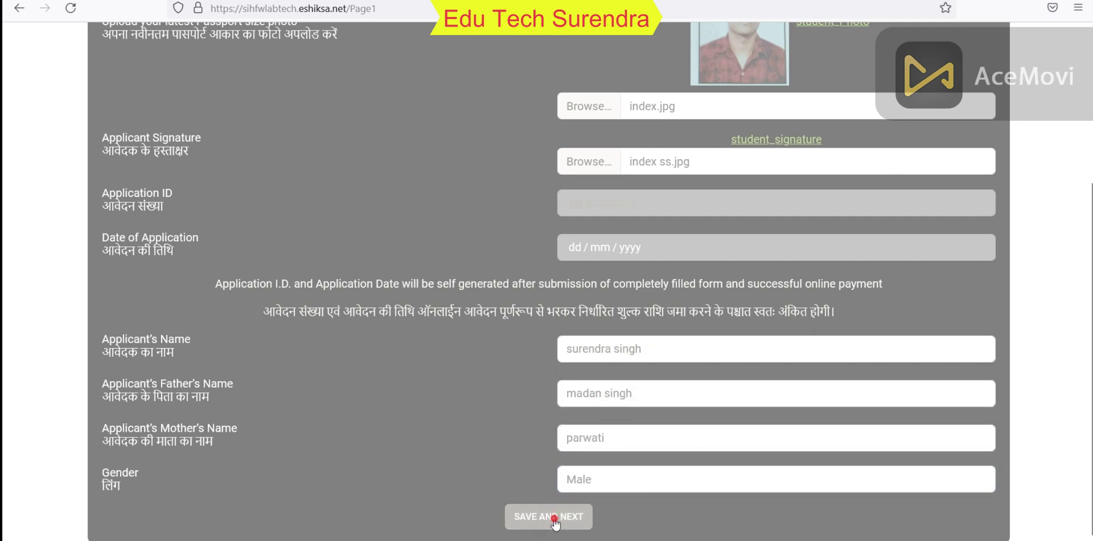
click(661, 307)
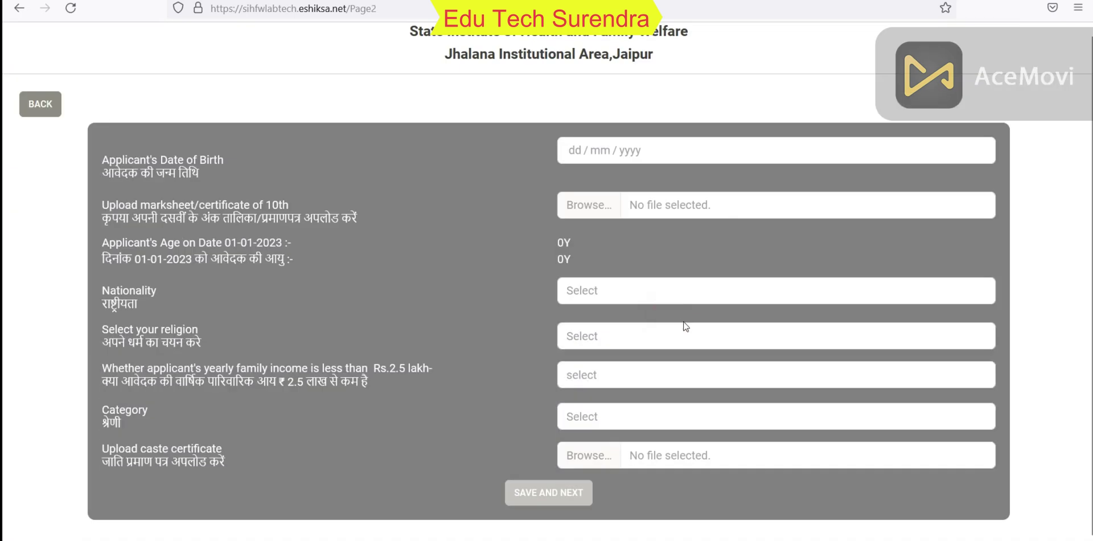
click(649, 154)
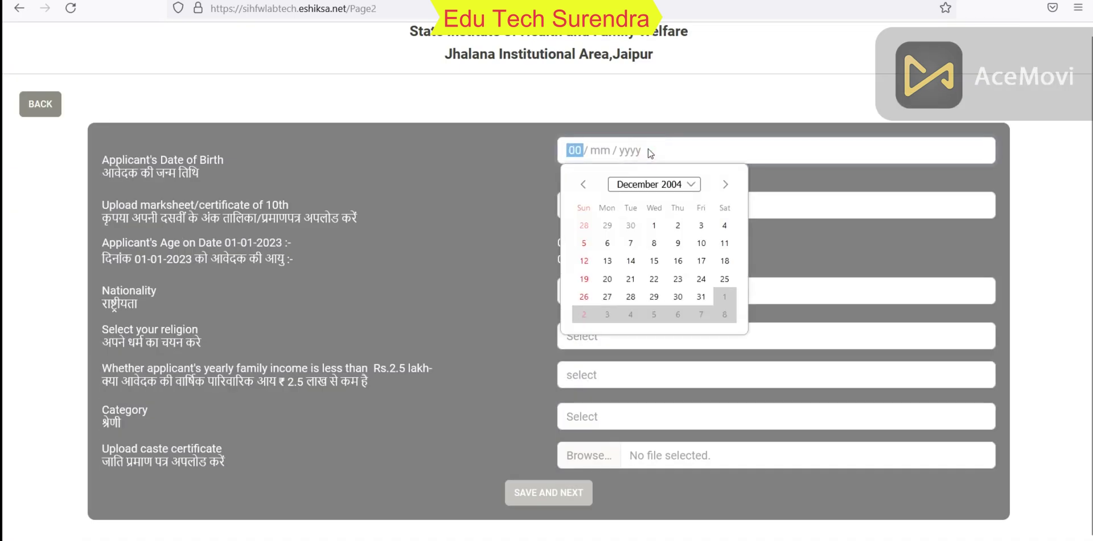
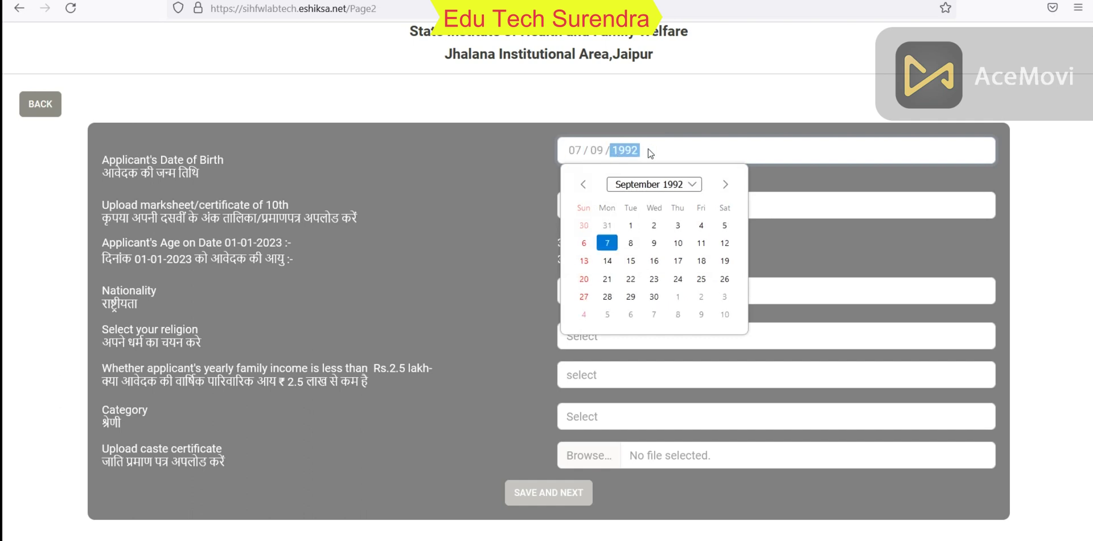
click(649, 153)
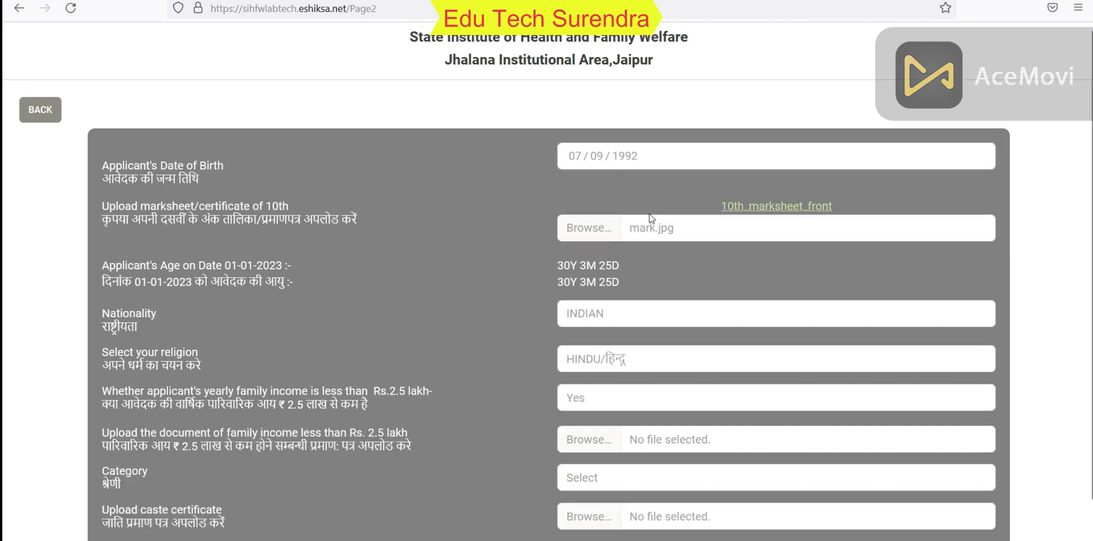
Set nationality to INDIAN and religion to HINDU
scroll(675, 234, down, 1)
click(626, 275)
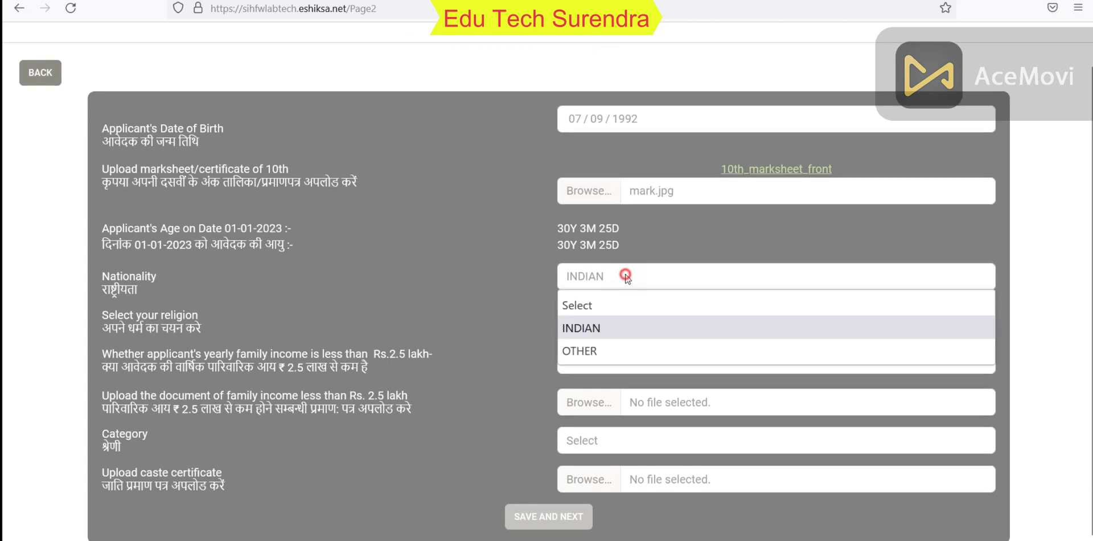
click(617, 279)
click(636, 326)
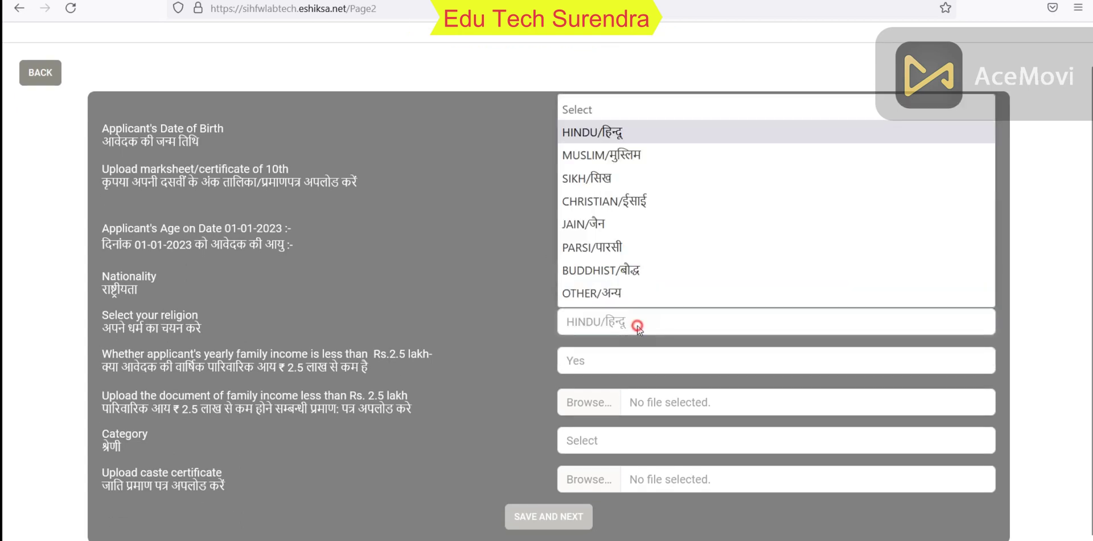
click(637, 323)
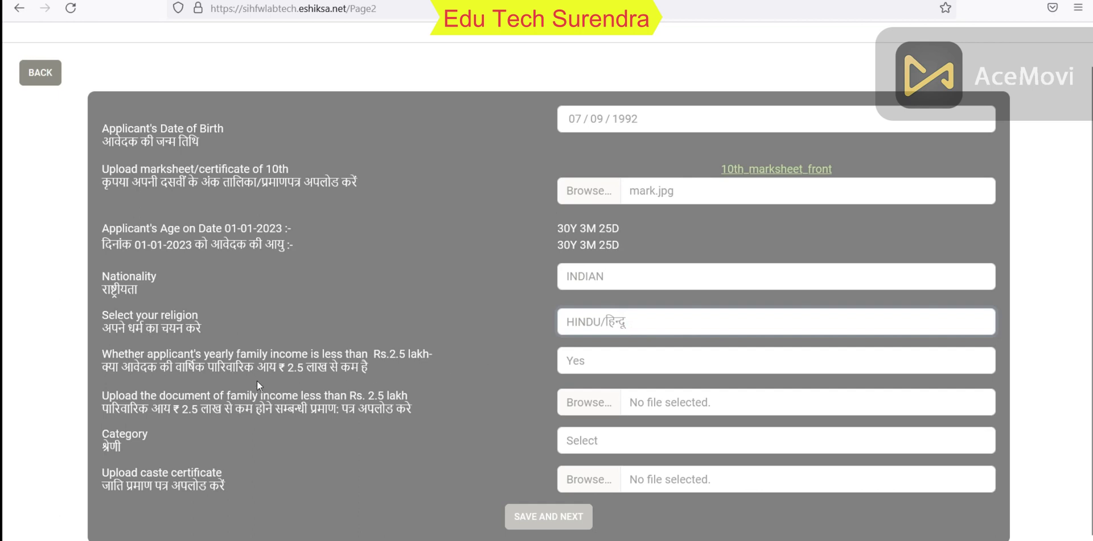
Answer No to the family income question and set category to OBC-NCL
click(609, 365)
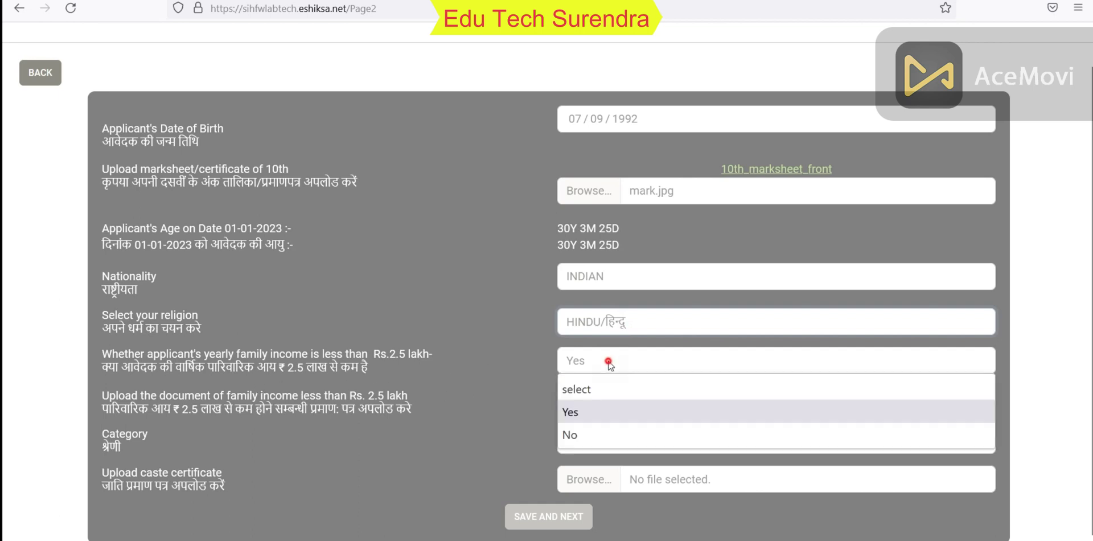
click(593, 410)
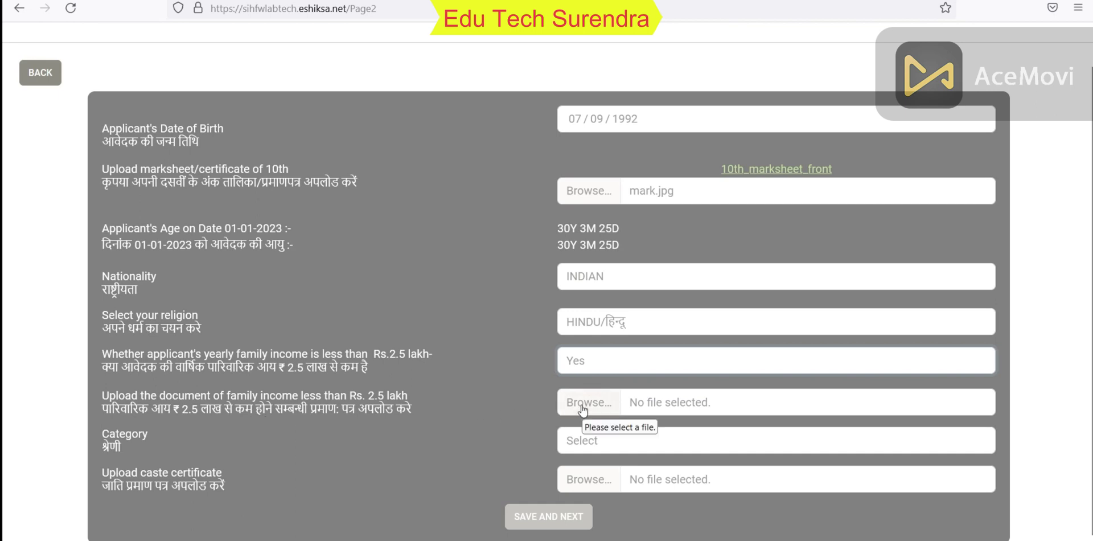
click(576, 366)
click(585, 437)
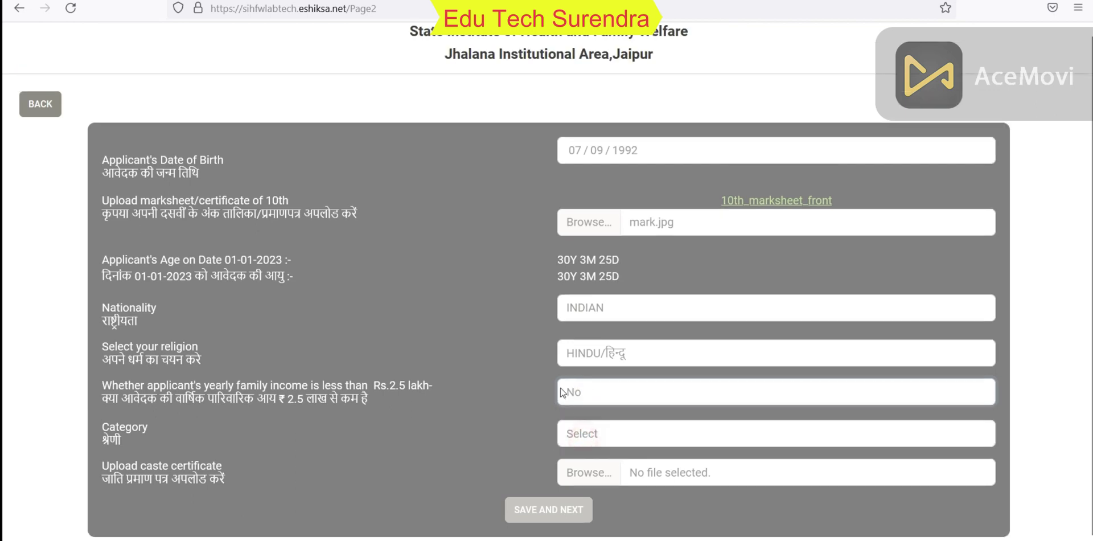
click(600, 436)
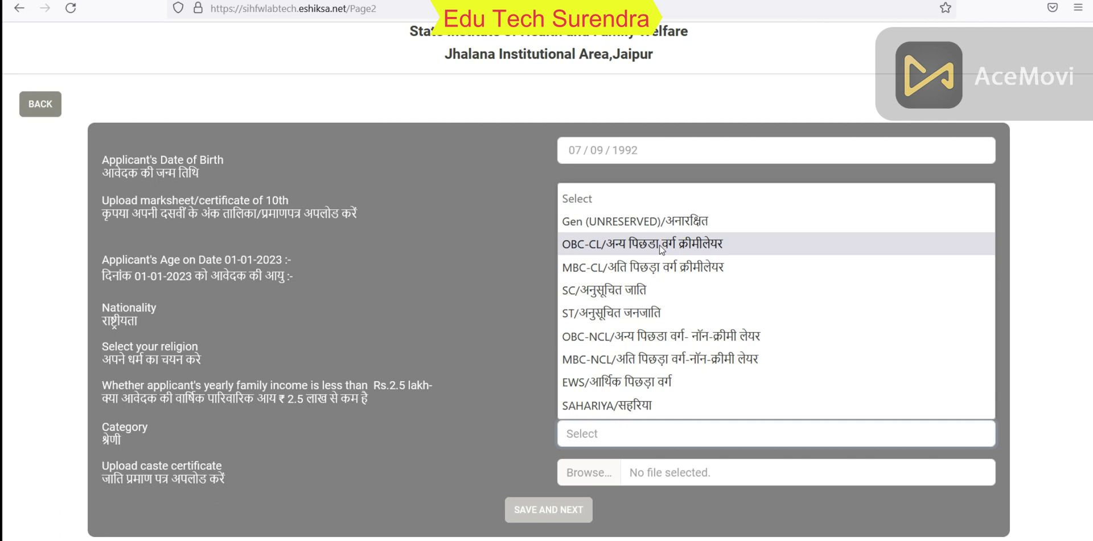
click(661, 337)
scroll(484, 348, down, 3)
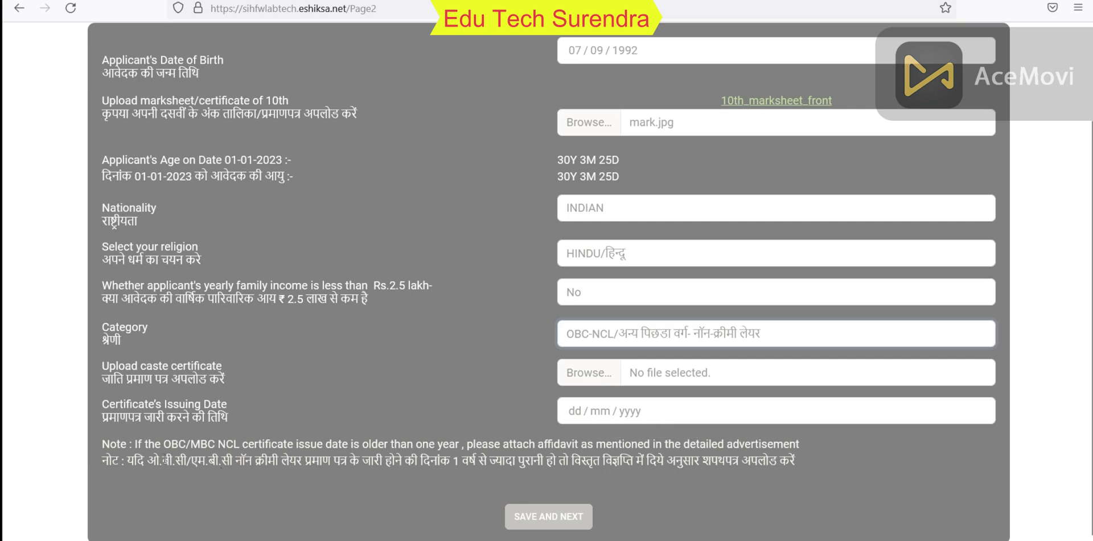
drag(147, 459, 251, 460)
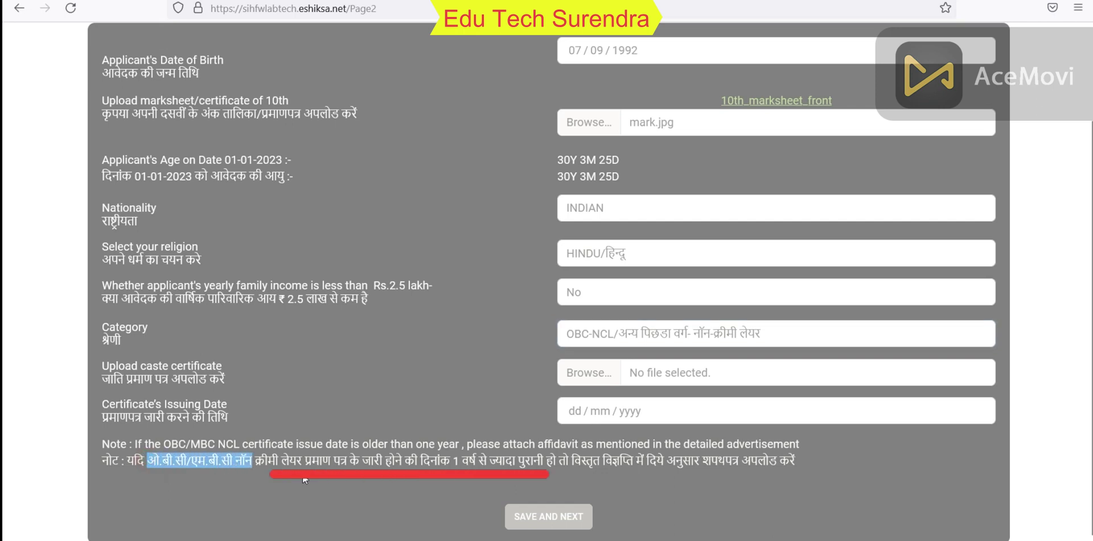
drag(418, 460, 534, 460)
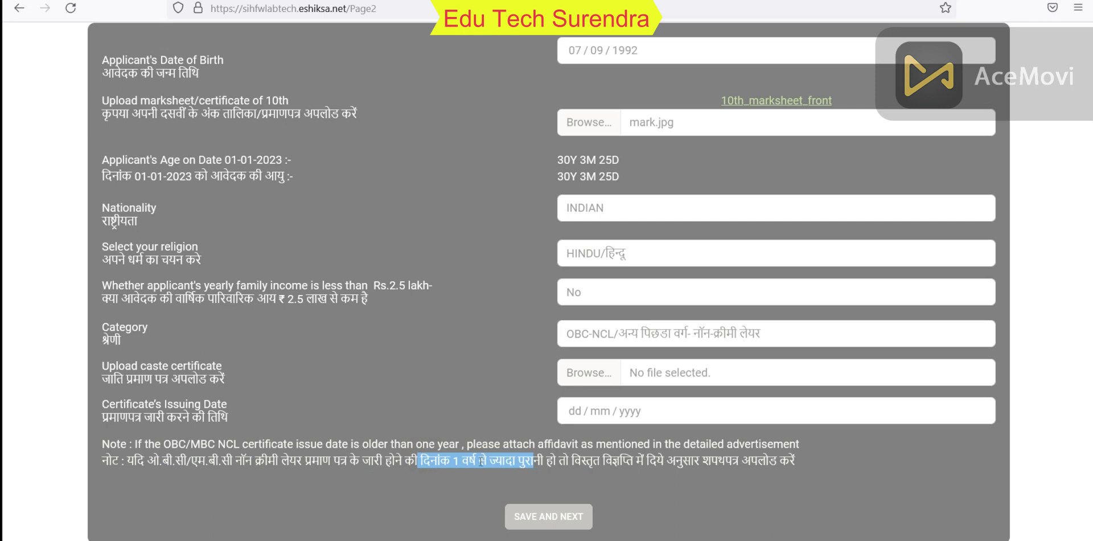
drag(693, 460, 757, 459)
click(690, 492)
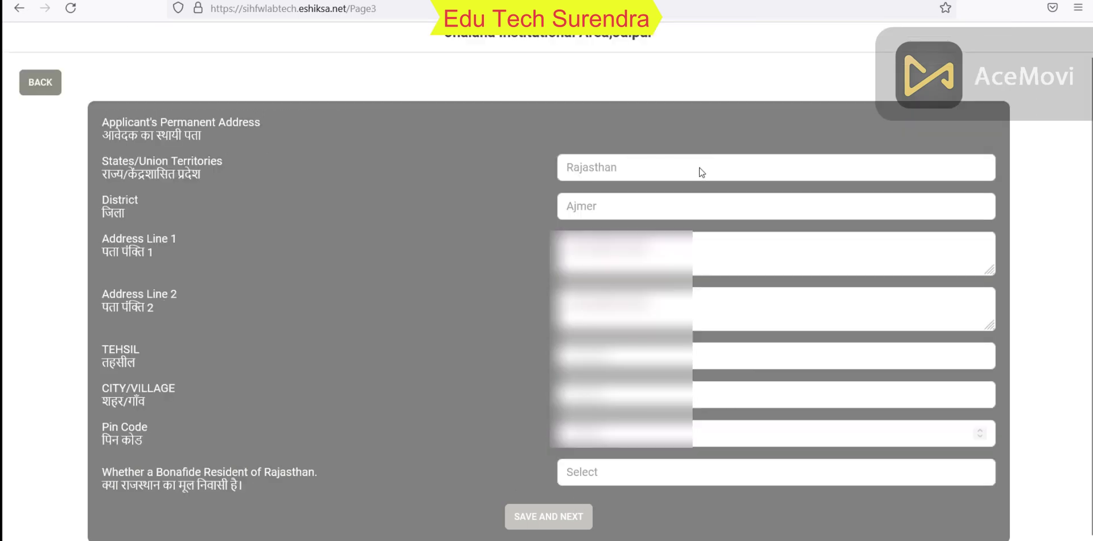
Keep the permanent address state as Rajasthan and district as Ajmer
click(699, 168)
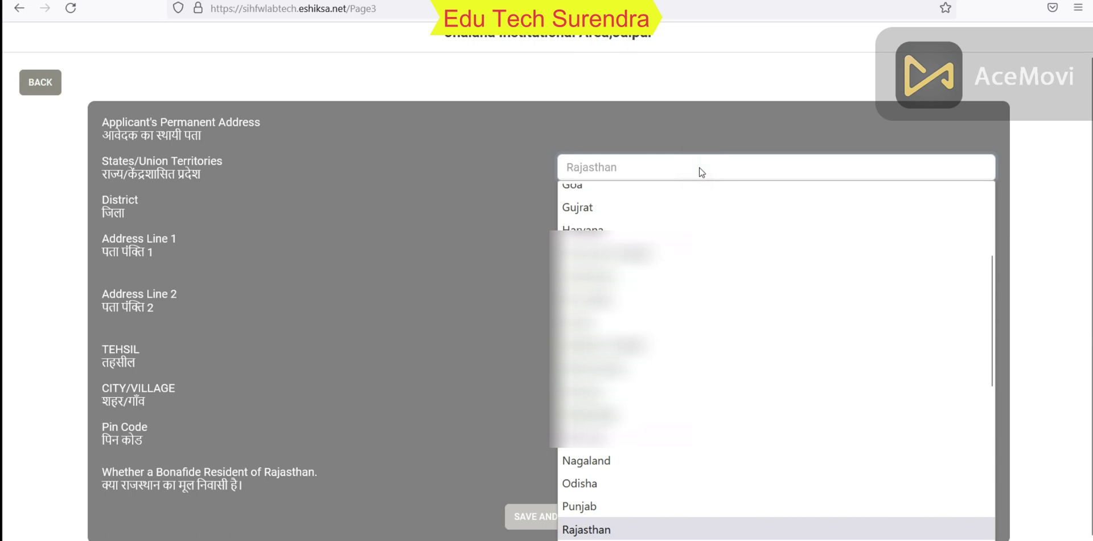
click(701, 172)
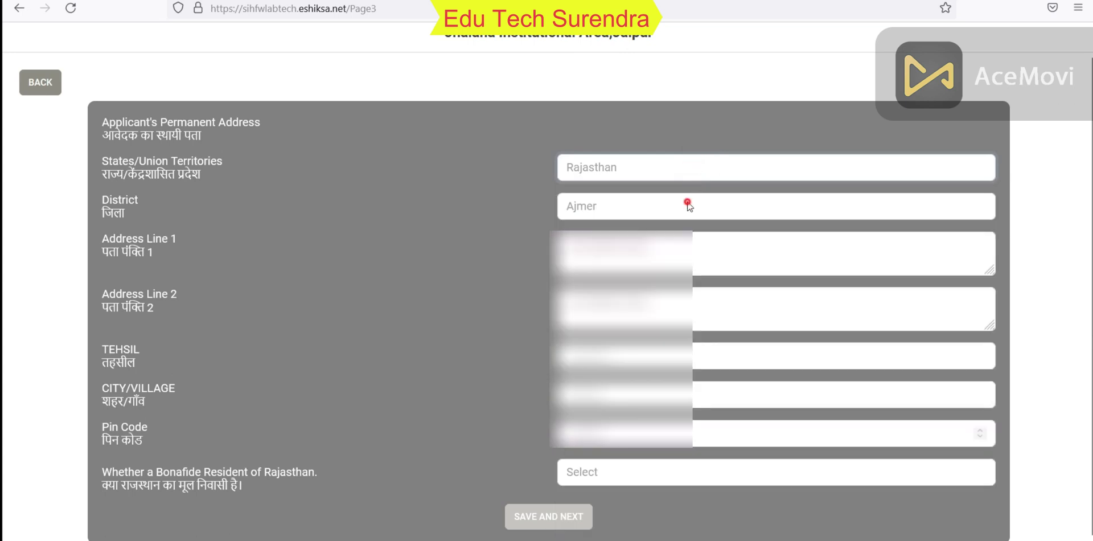
click(686, 203)
click(686, 203)
Answer Yes to bonafide Rajasthan resident and save the address page
click(629, 481)
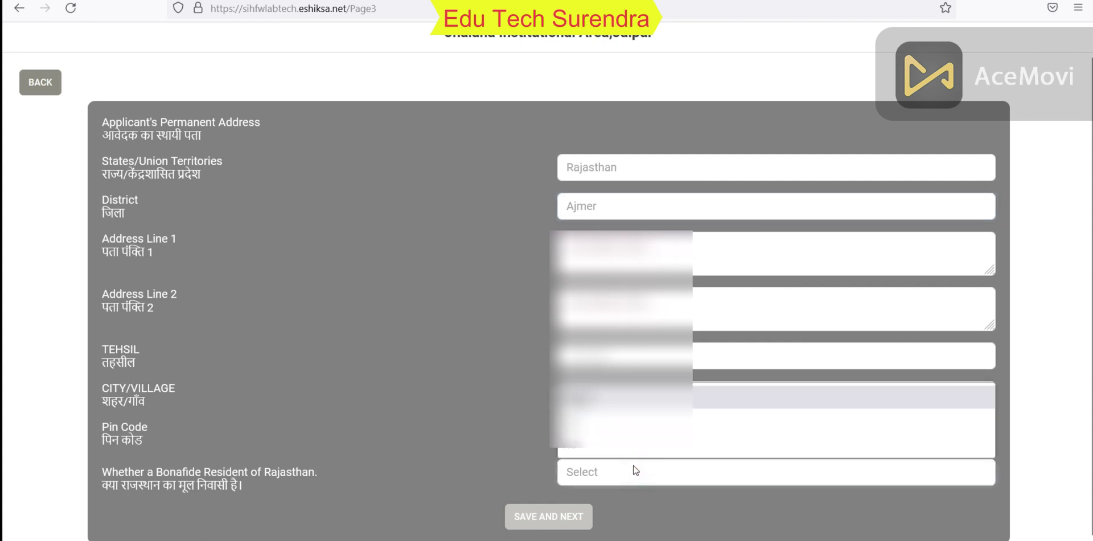
click(569, 420)
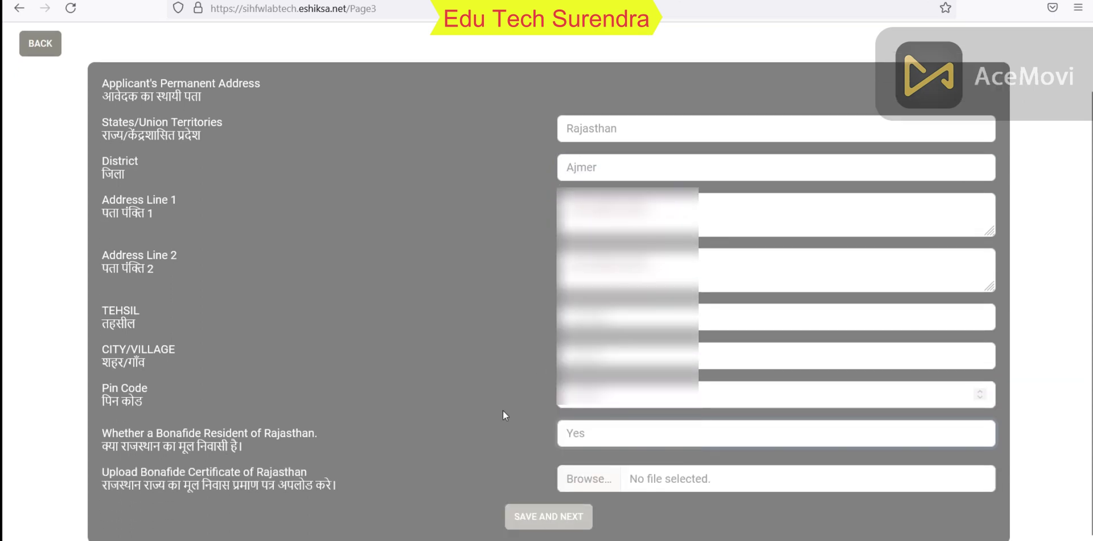
click(580, 485)
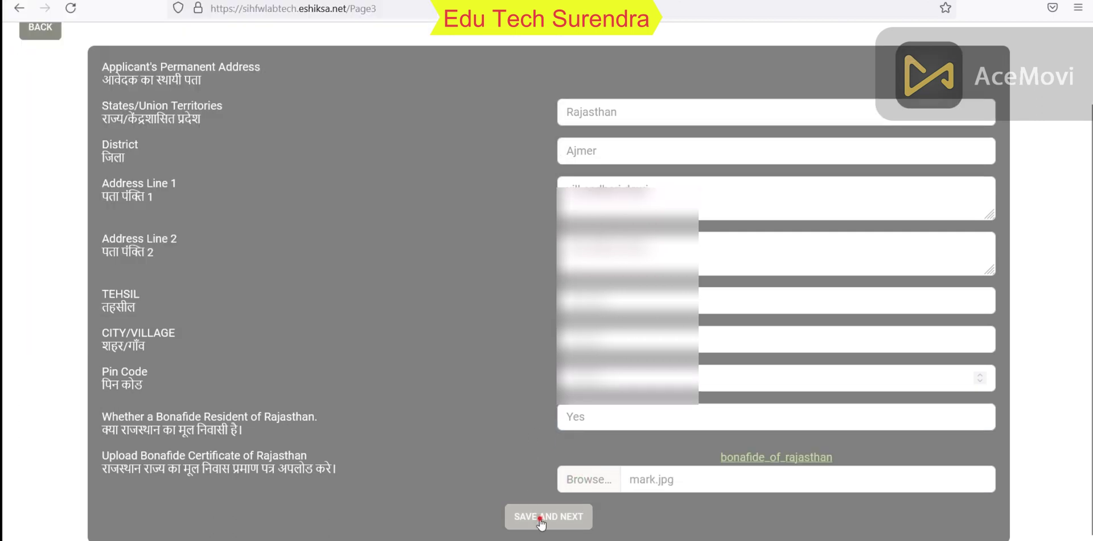
click(548, 515)
click(664, 306)
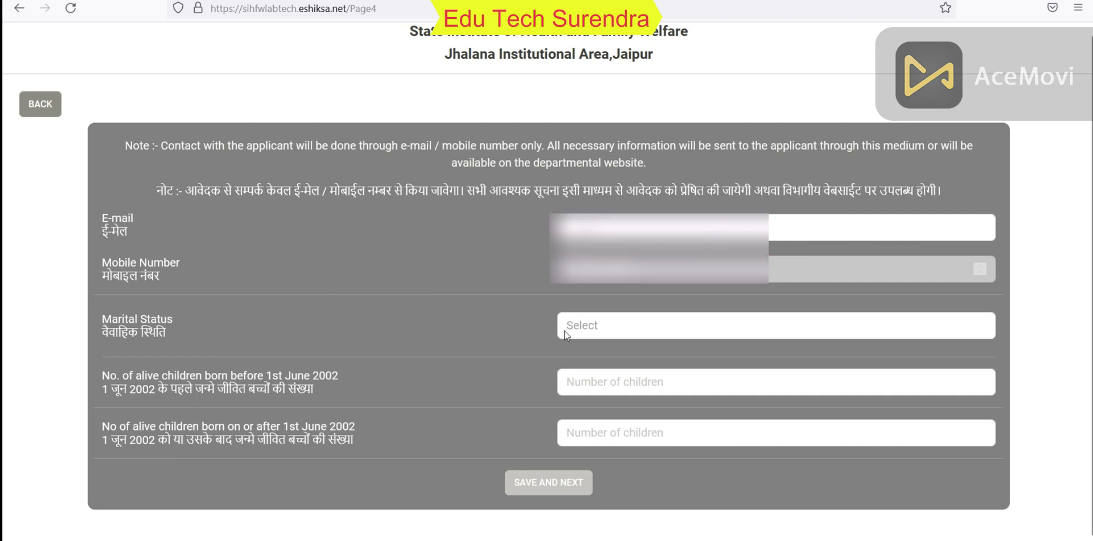
Set marital status to Married
click(599, 330)
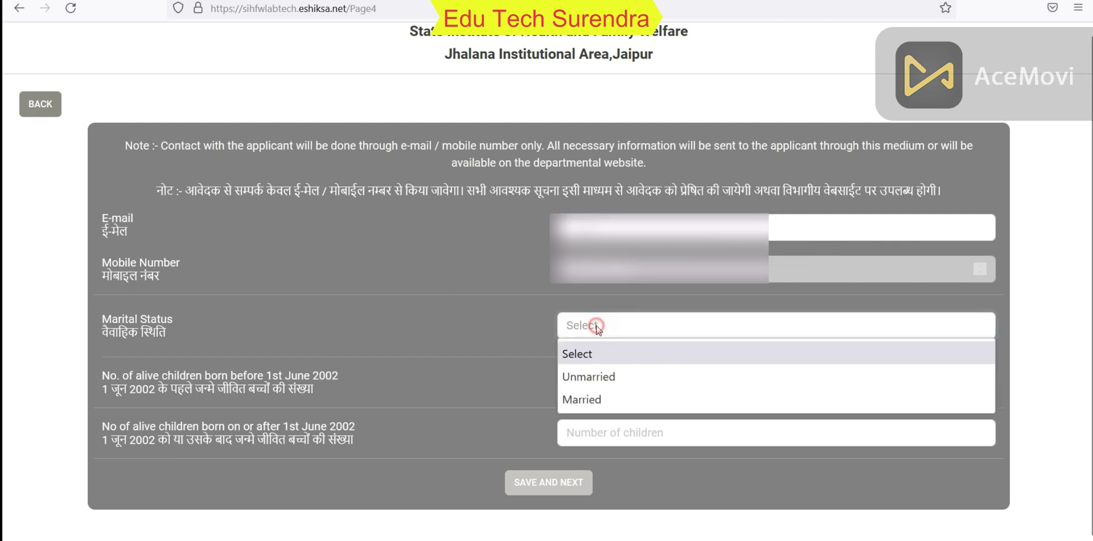
click(596, 403)
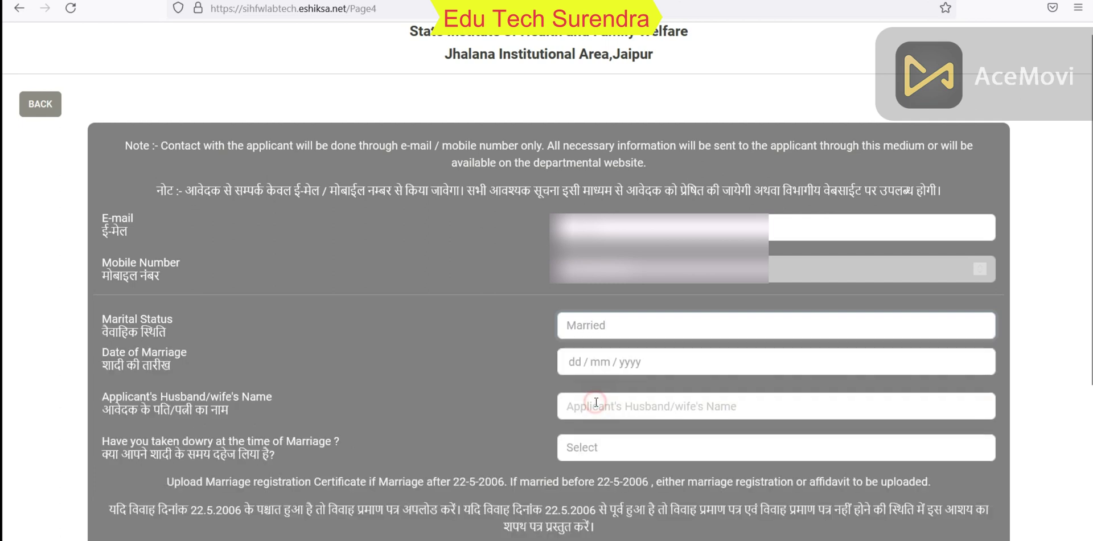
click(606, 360)
click(616, 409)
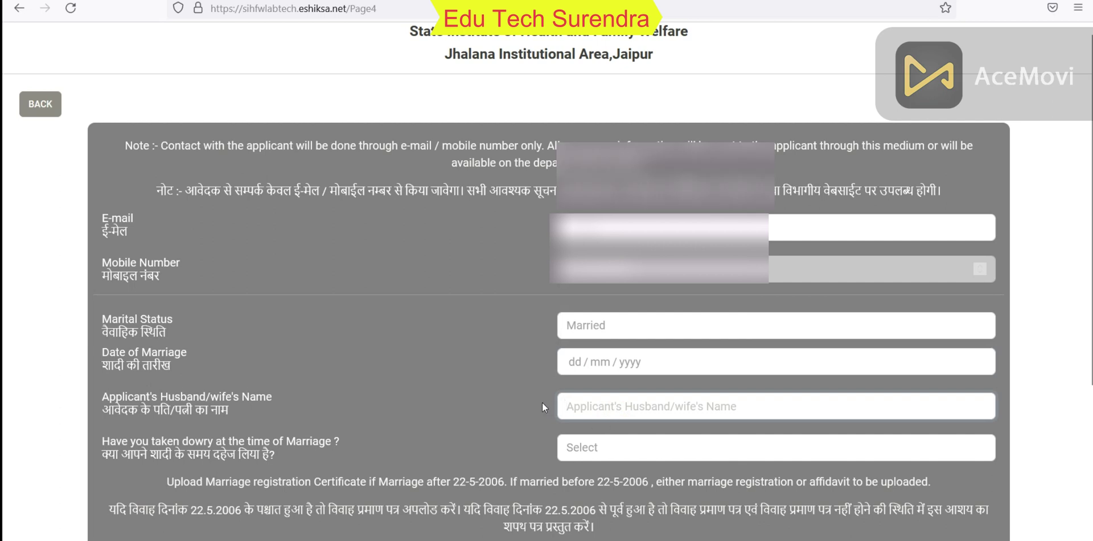
scroll(544, 399, down, 2)
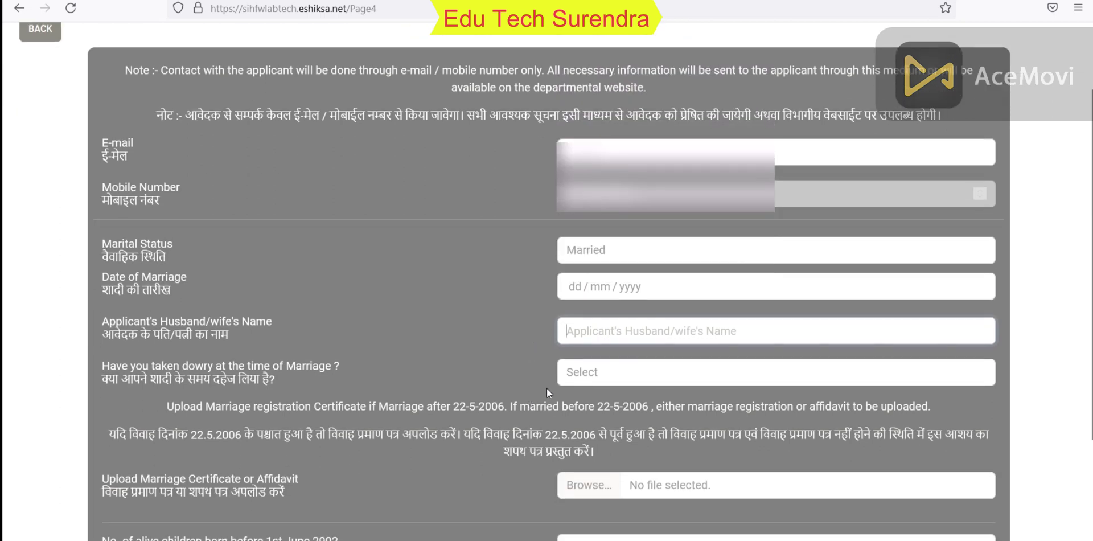
Answer no to the dowry question, leaving the marriage certificate unattached
click(613, 377)
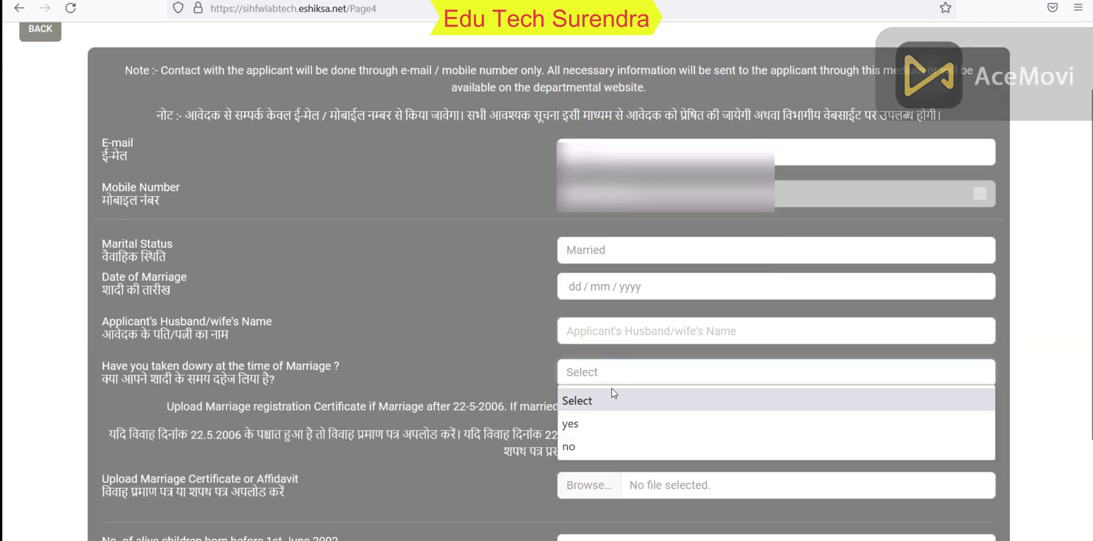
click(595, 453)
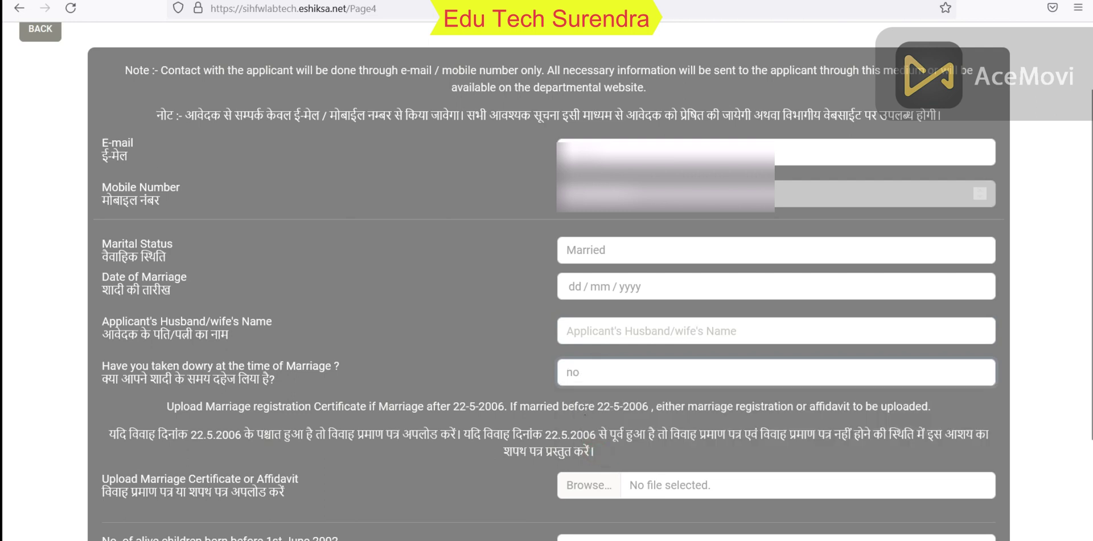
scroll(480, 390, down, 3)
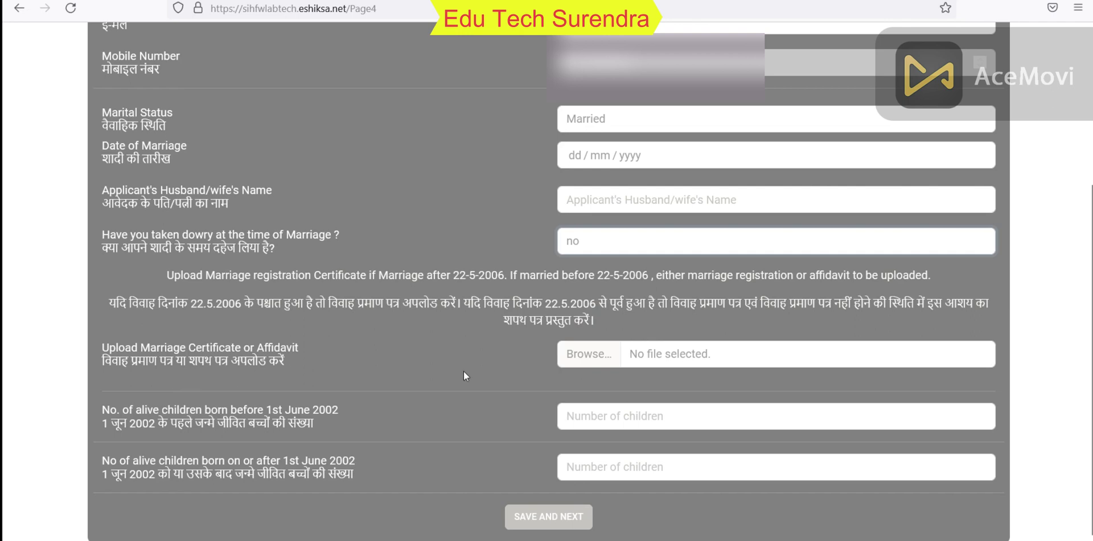
click(582, 357)
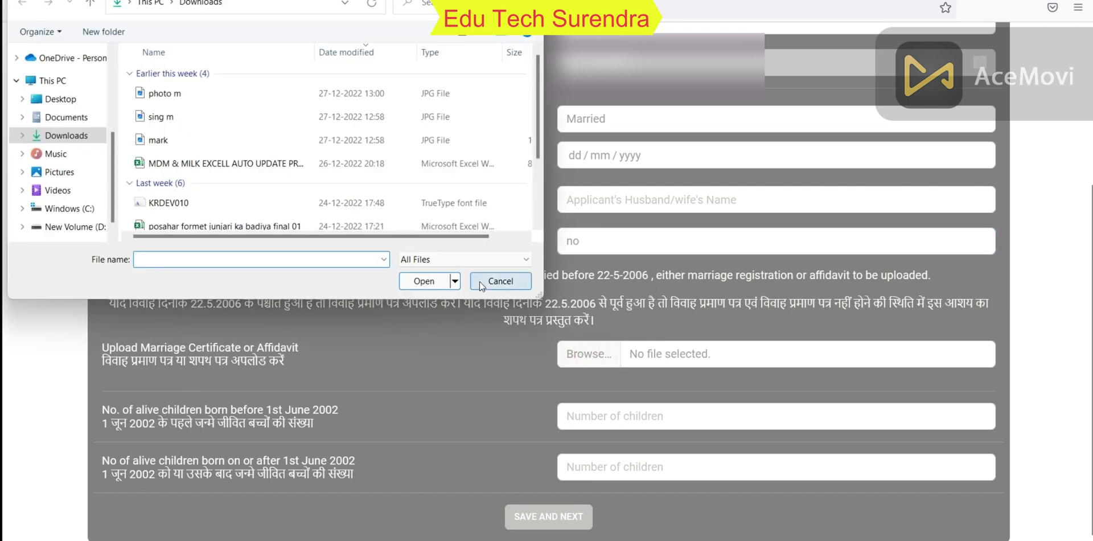
click(500, 212)
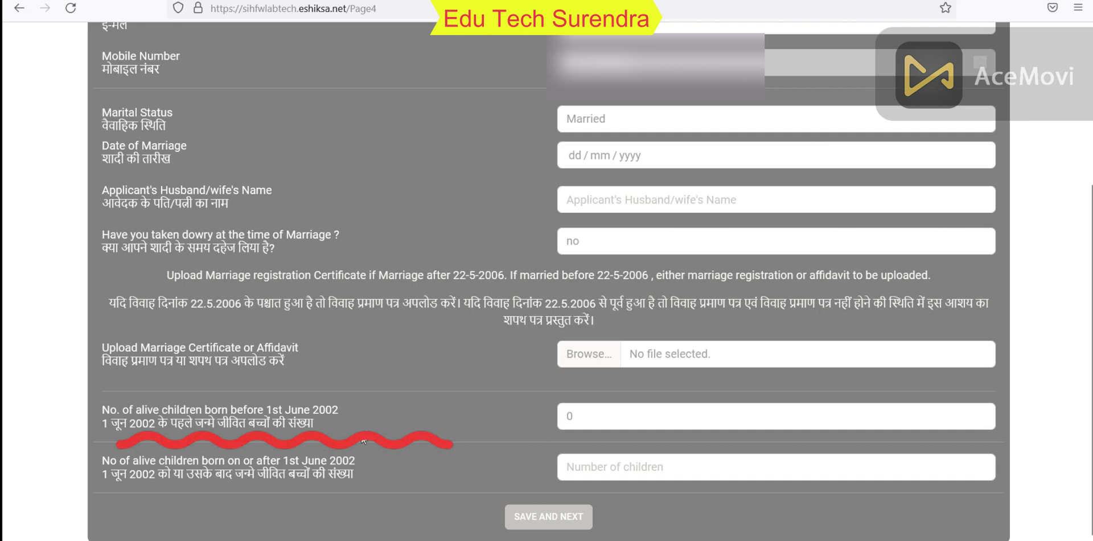
Enter 1 child born after June 2002 and set the child's gender to Male
click(568, 470)
text(1)
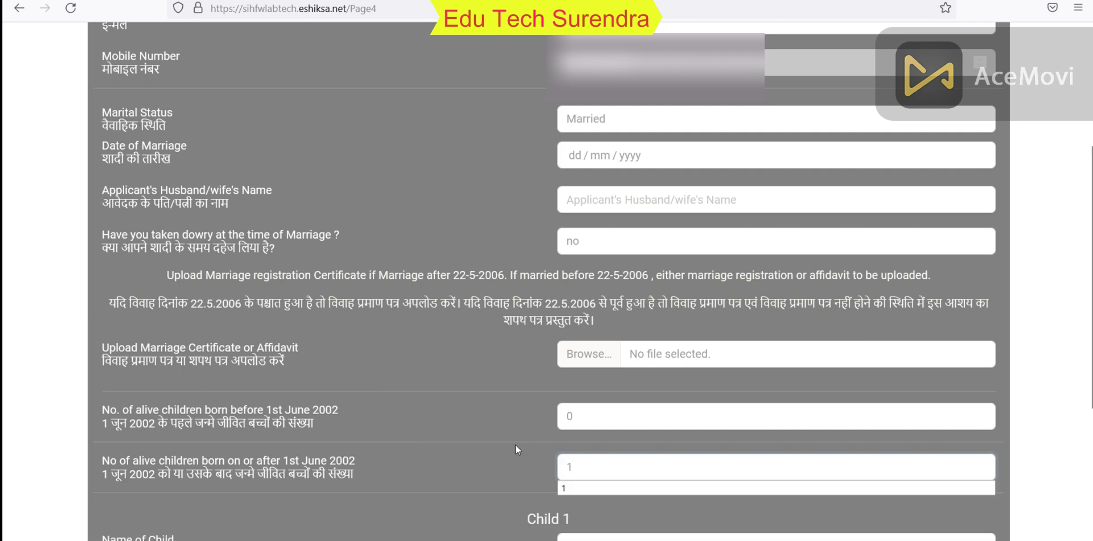
click(497, 441)
scroll(490, 440, down, 5)
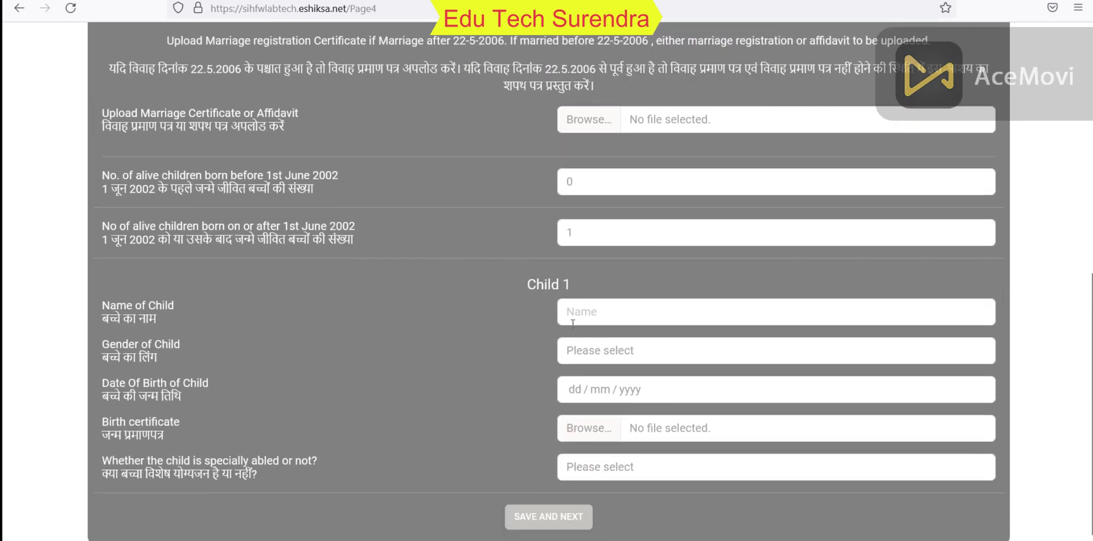
click(592, 310)
click(589, 345)
click(586, 402)
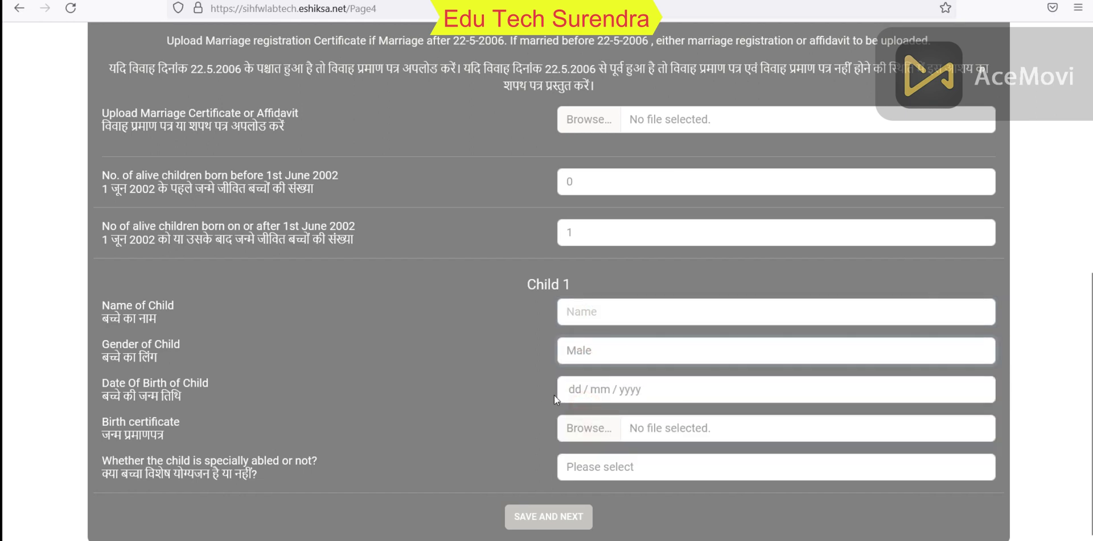
Answer No for the child being specially abled and save the family details
click(579, 390)
click(500, 401)
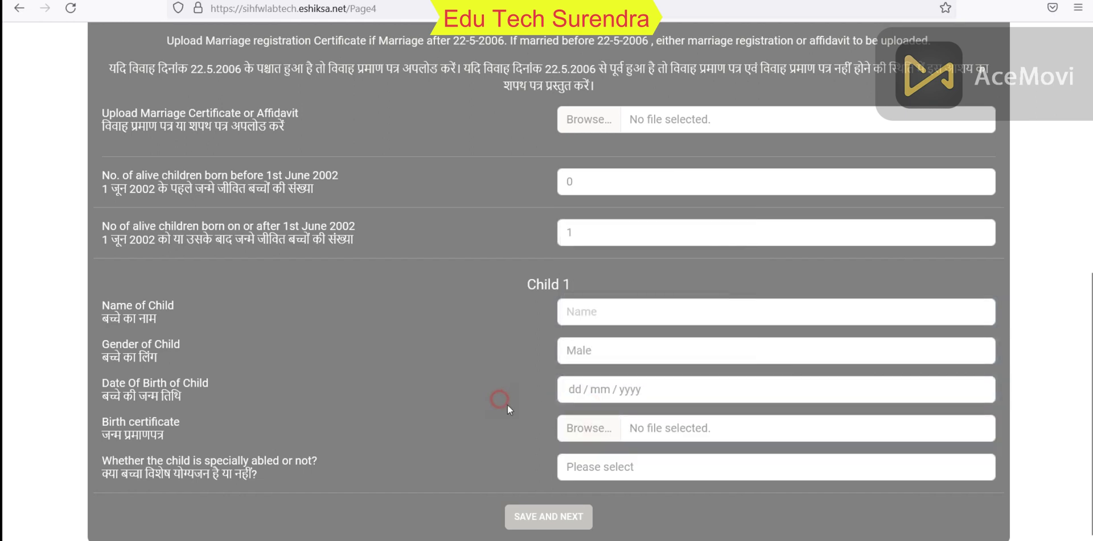
click(576, 430)
click(497, 283)
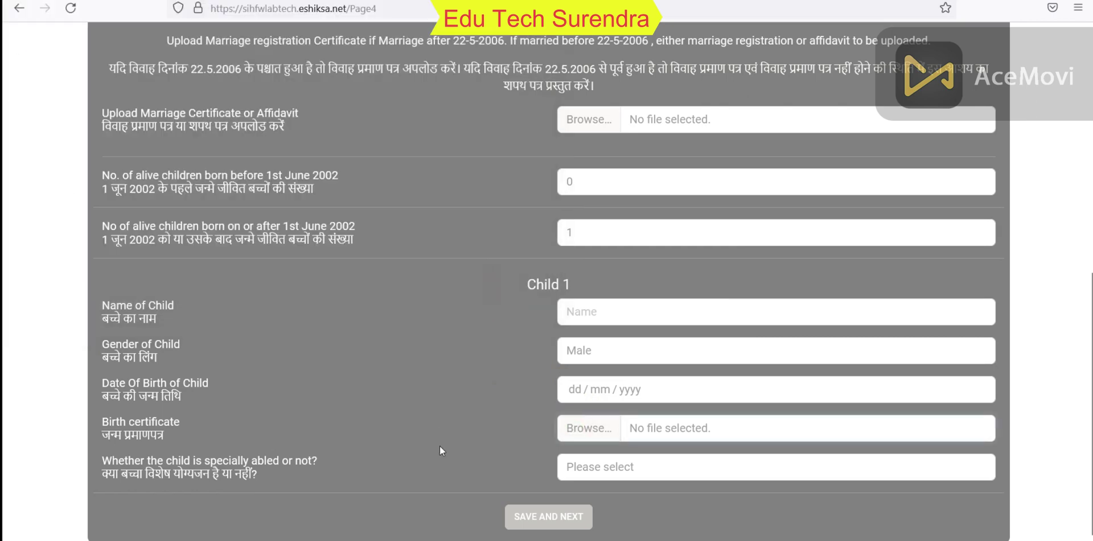
click(604, 473)
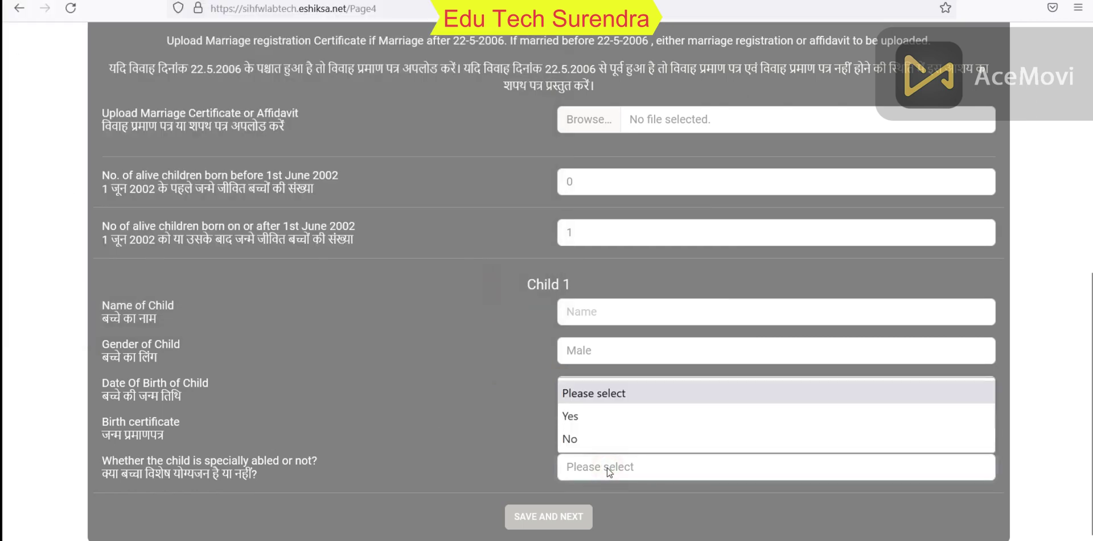
click(590, 437)
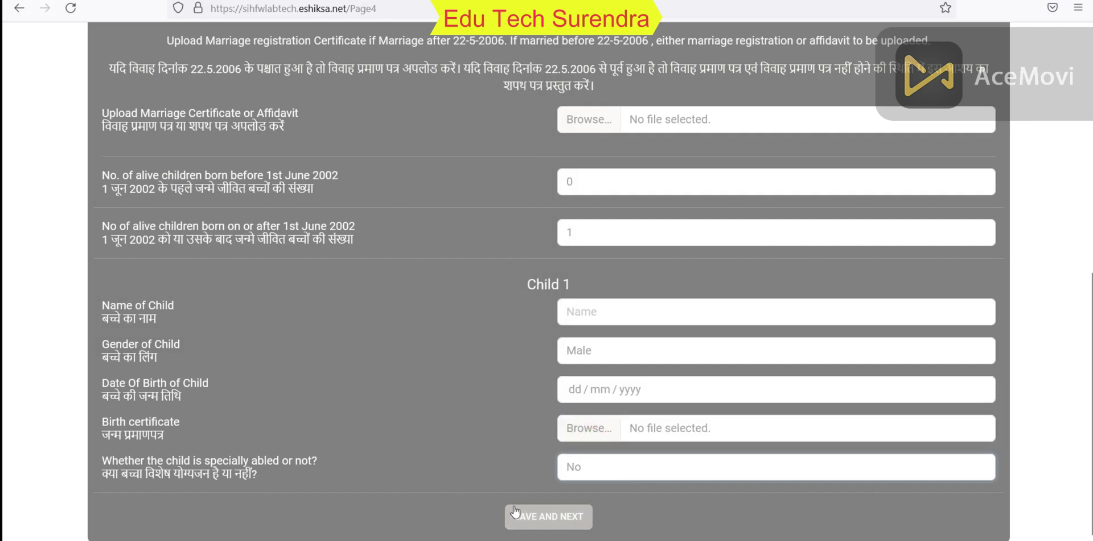
click(540, 516)
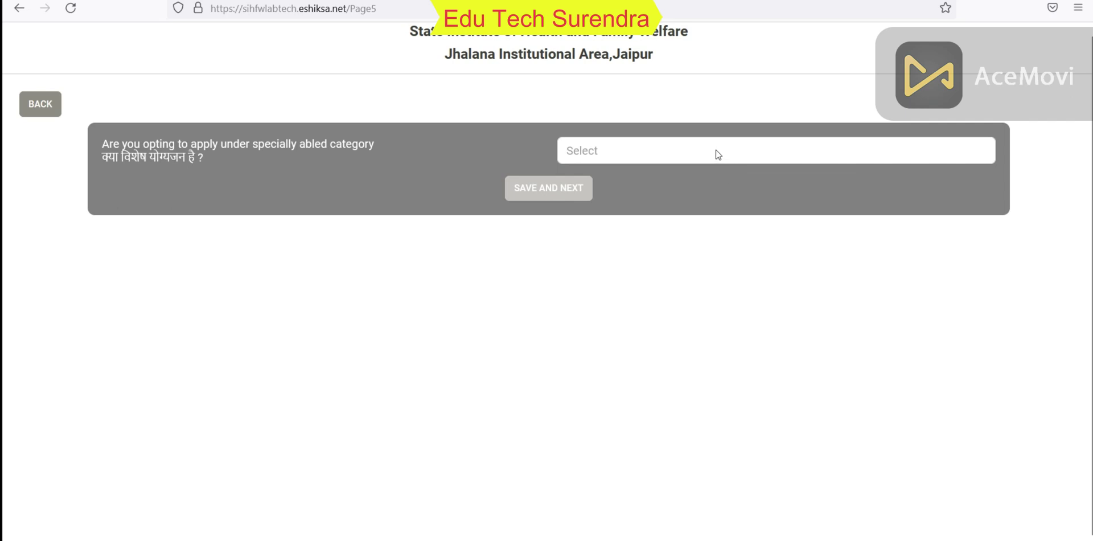
Answer No to the specially abled category question and save the page
click(716, 152)
click(697, 203)
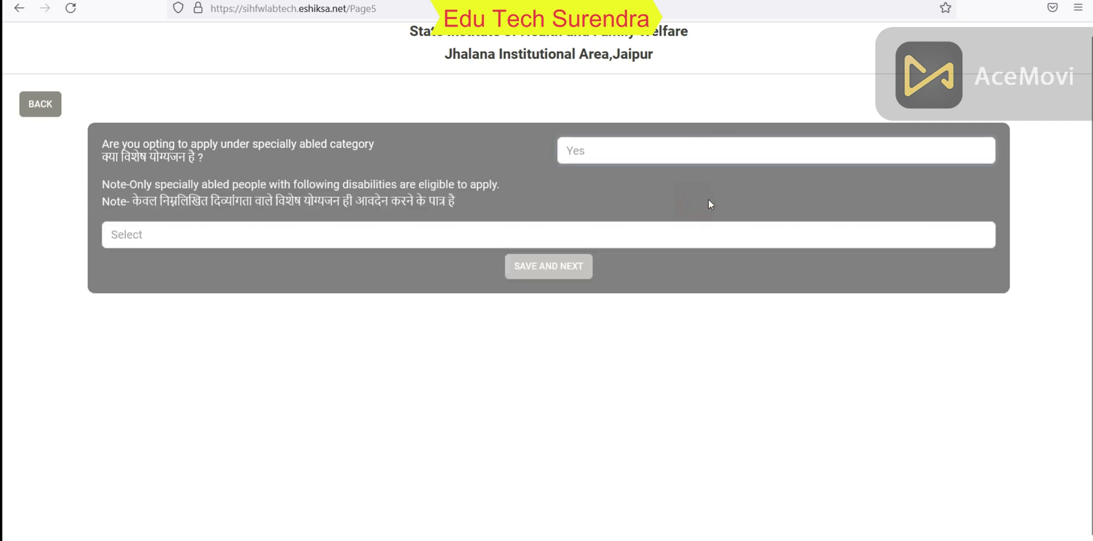
click(687, 241)
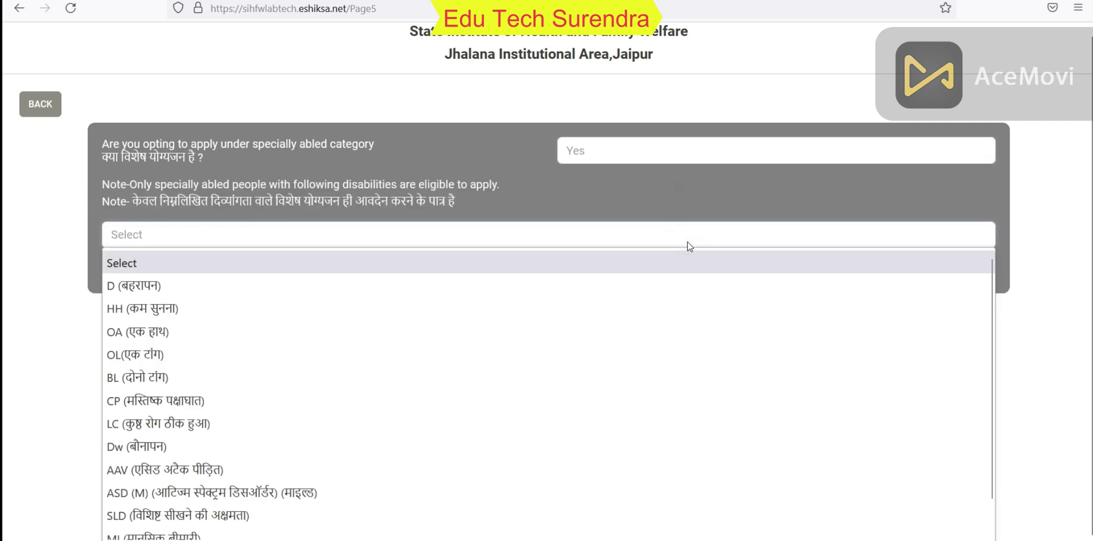
click(686, 242)
click(743, 151)
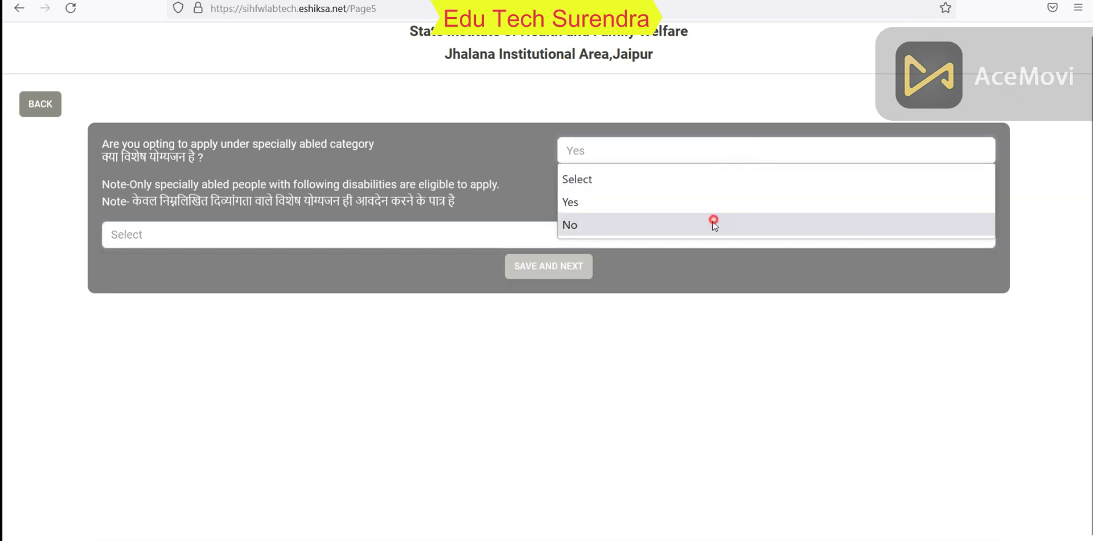
click(714, 224)
click(560, 280)
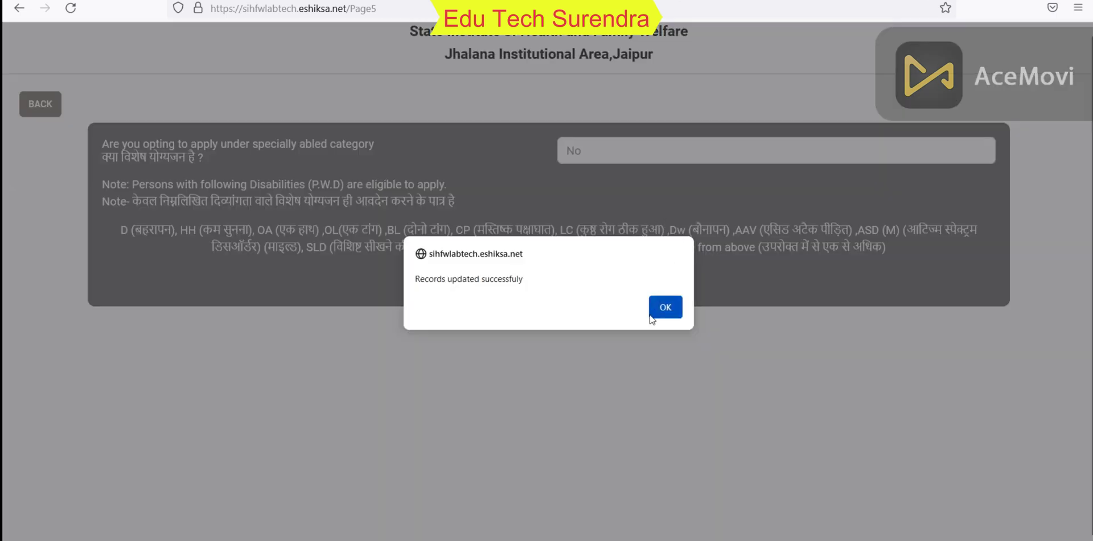
click(652, 316)
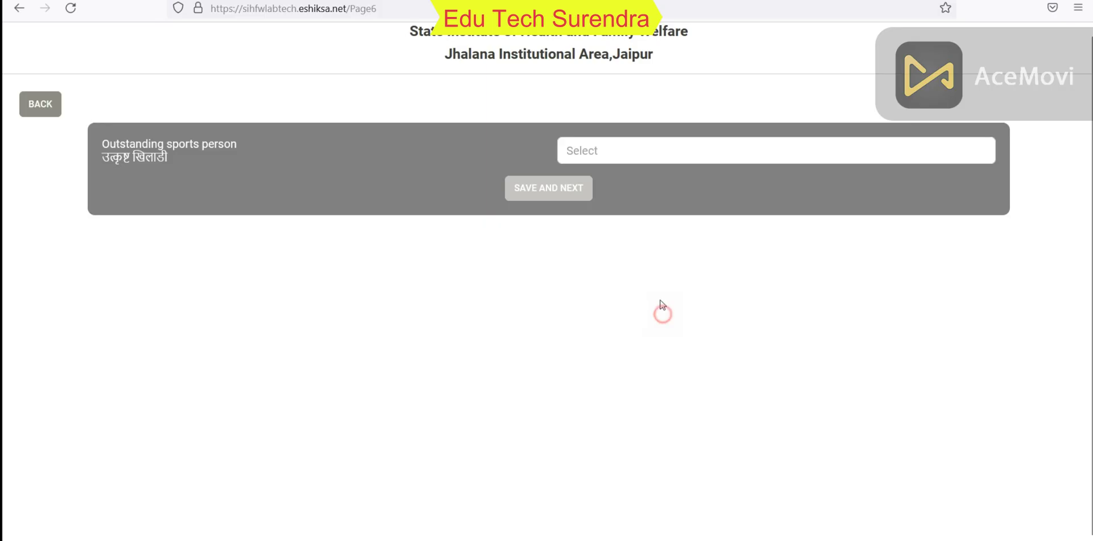
Answer No for outstanding sports person, ex-serviceman and Rajasthan Government employee, saving each page
click(682, 155)
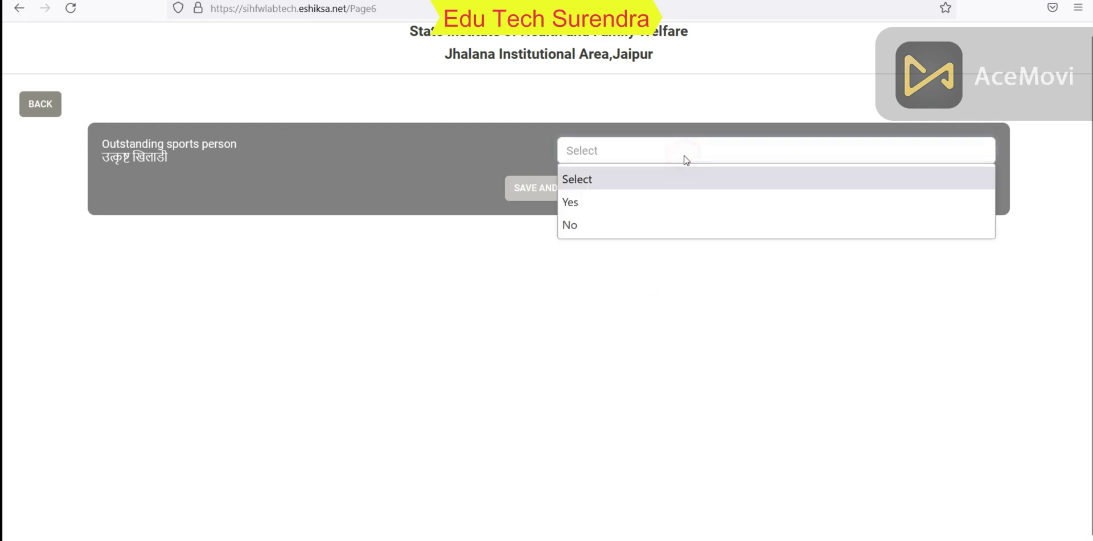
click(669, 226)
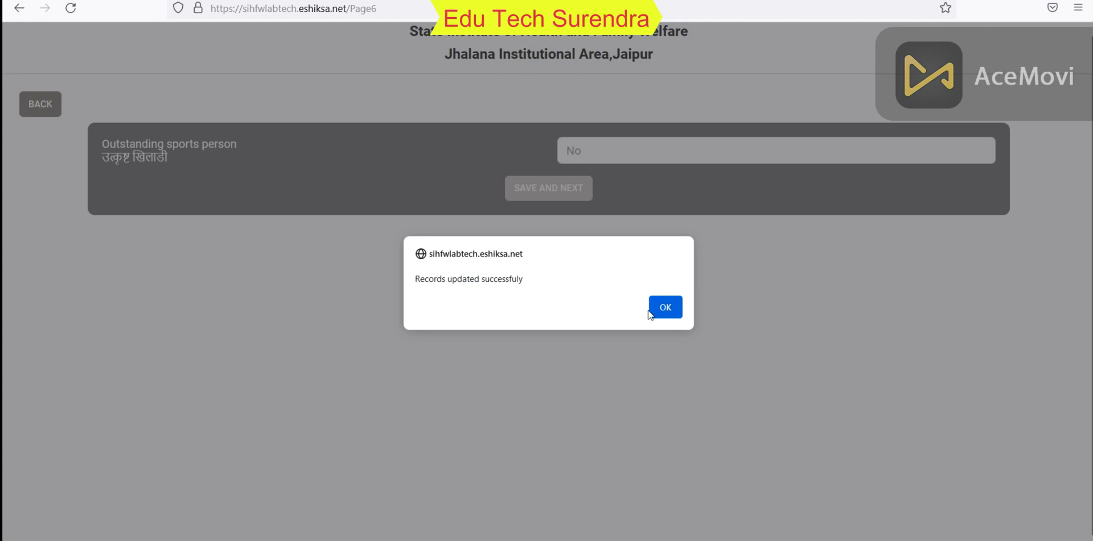
click(650, 310)
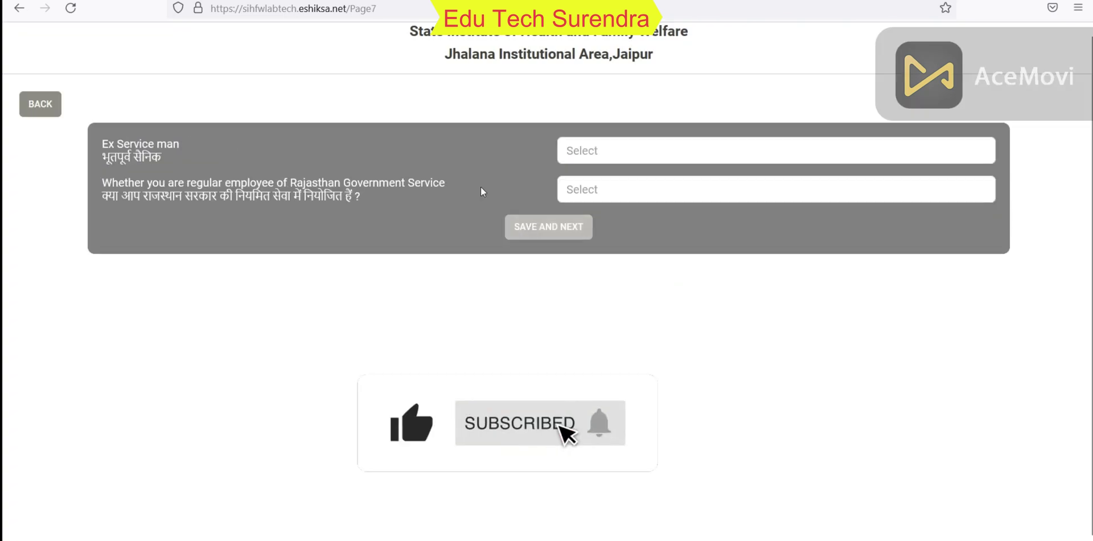
click(629, 153)
click(630, 225)
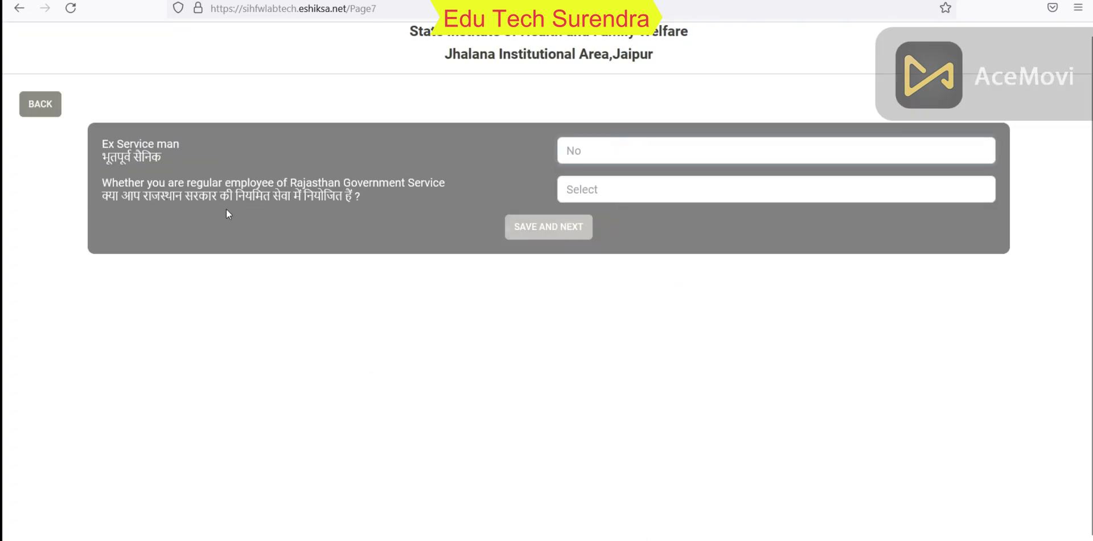
click(655, 198)
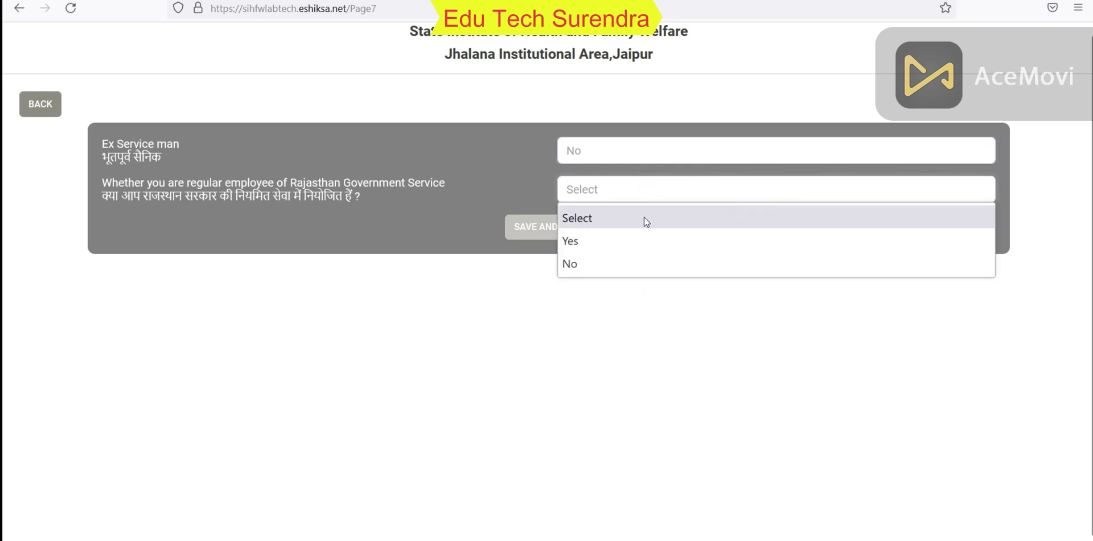
click(635, 265)
click(570, 227)
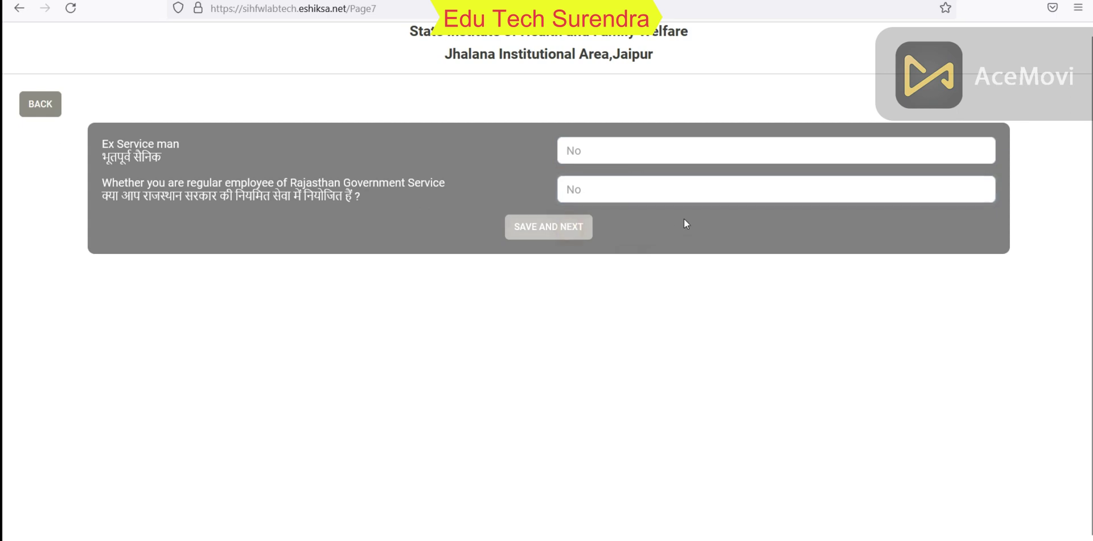
click(660, 307)
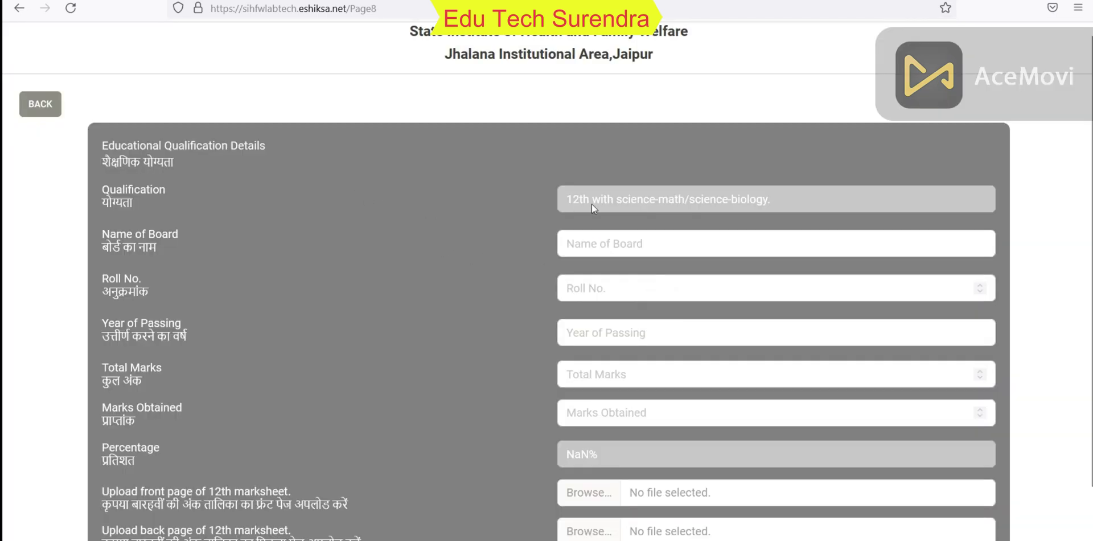
Enter bser as the Name of Board and fill in the 12th roll number
scroll(530, 197, down, 2)
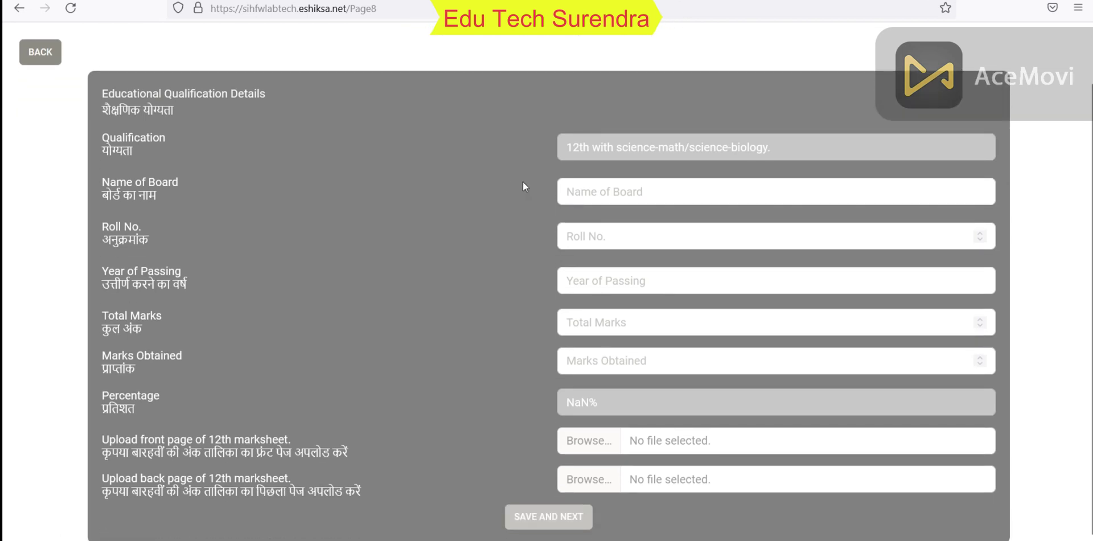
click(609, 195)
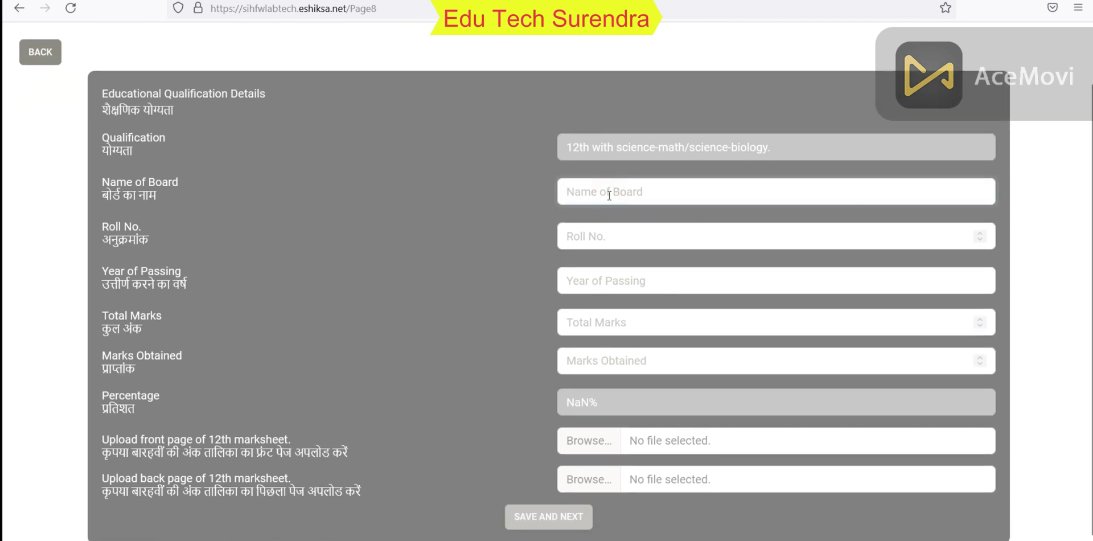
text(bser)
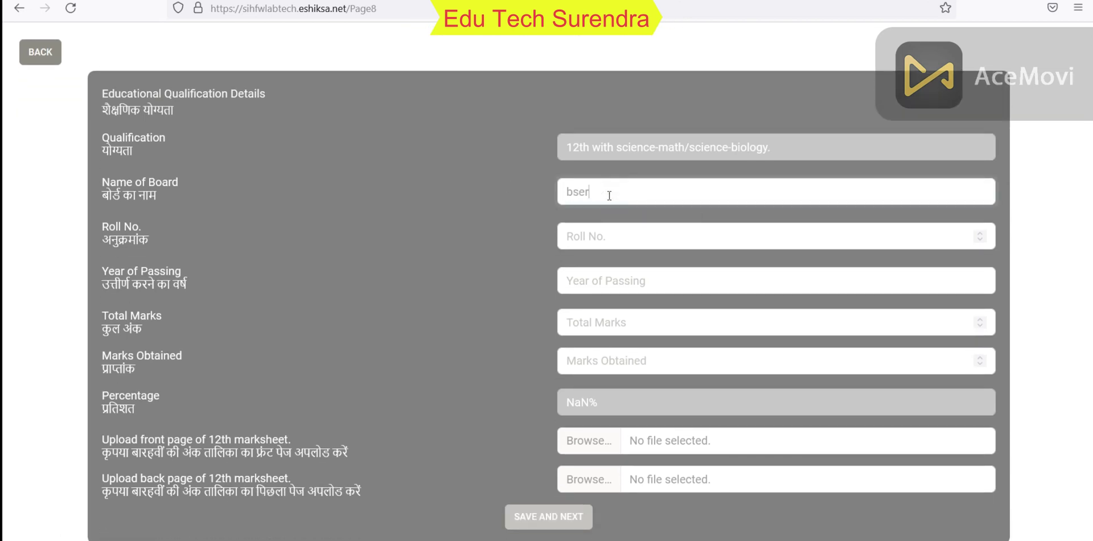
click(616, 236)
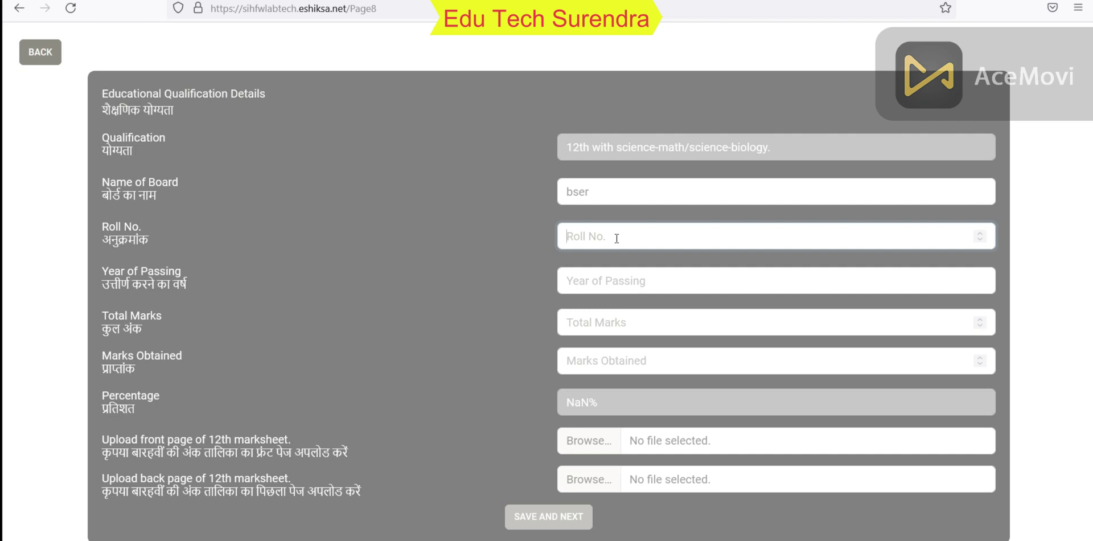
click(624, 278)
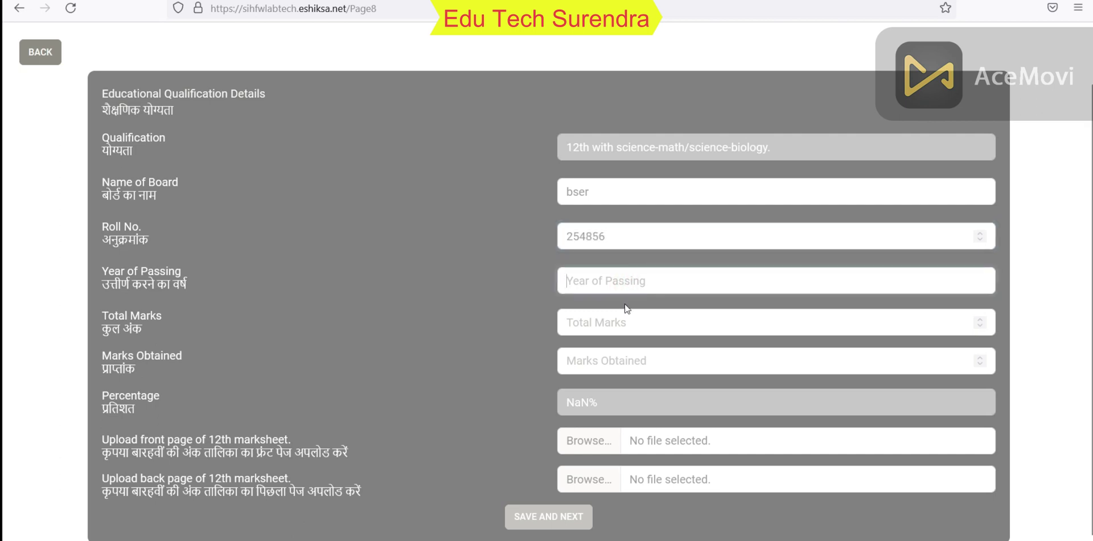
click(622, 320)
Skip both marksheet front and back uploads and save the education details
click(585, 439)
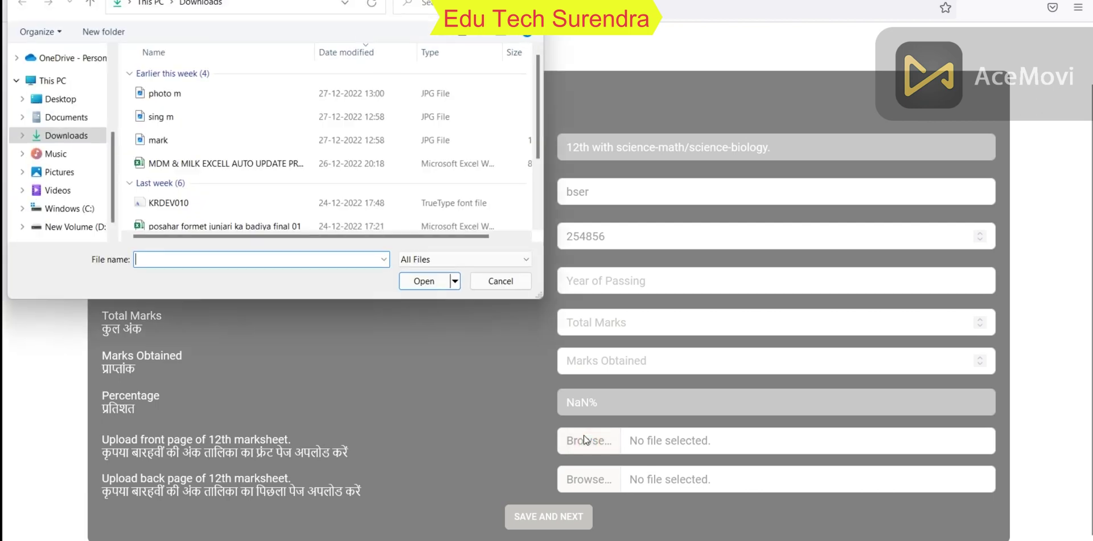
click(510, 282)
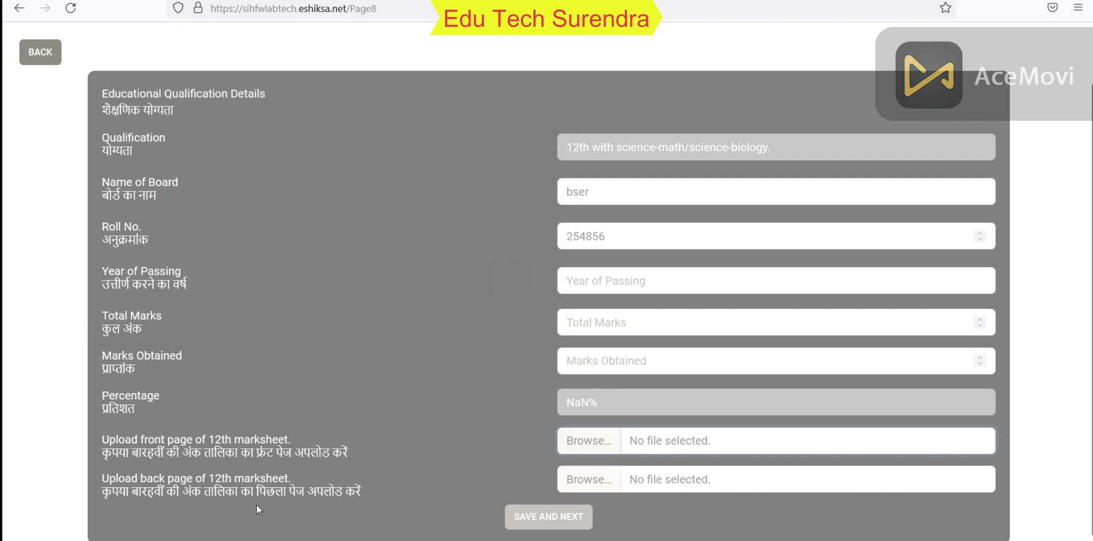
click(594, 483)
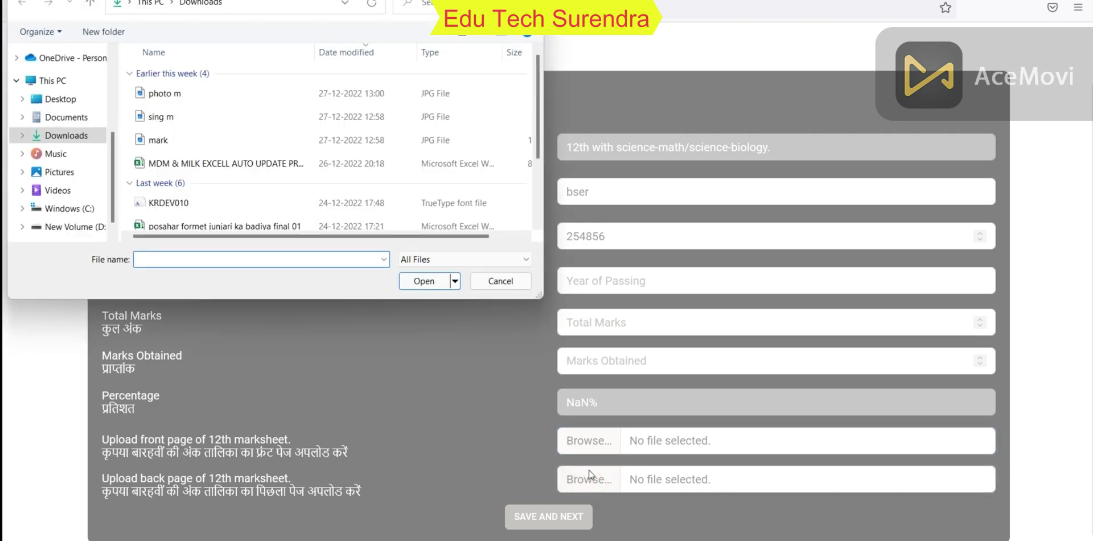
click(502, 282)
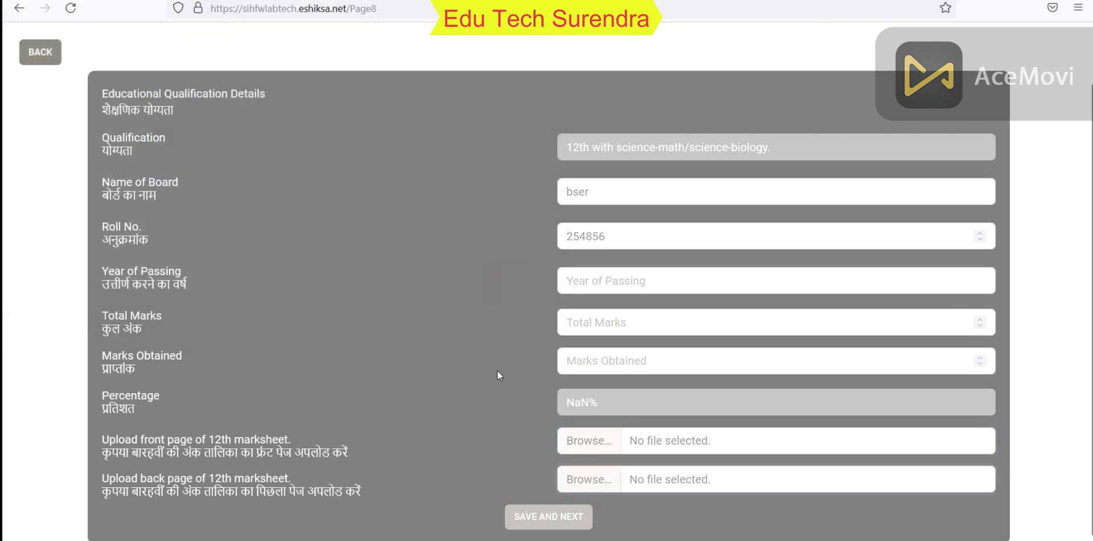
click(529, 519)
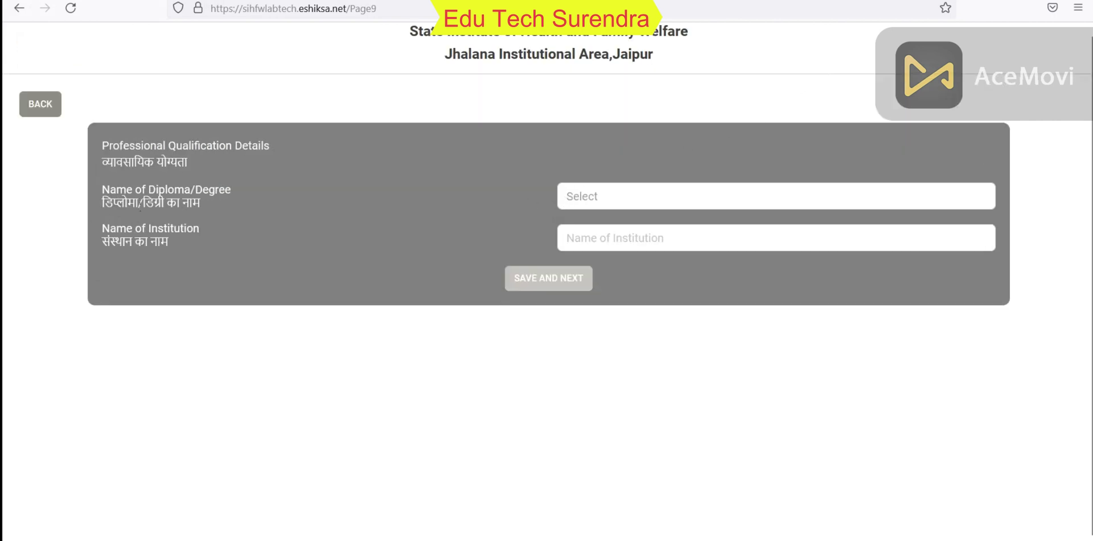
Set the Diploma/Degree to Govt. recognized Radiography Course
click(596, 198)
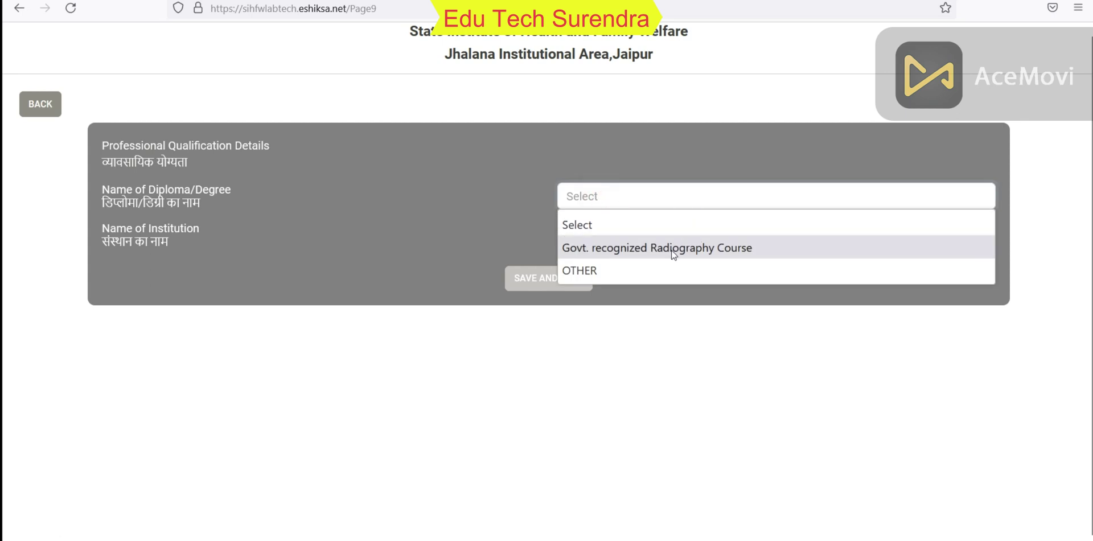
click(753, 248)
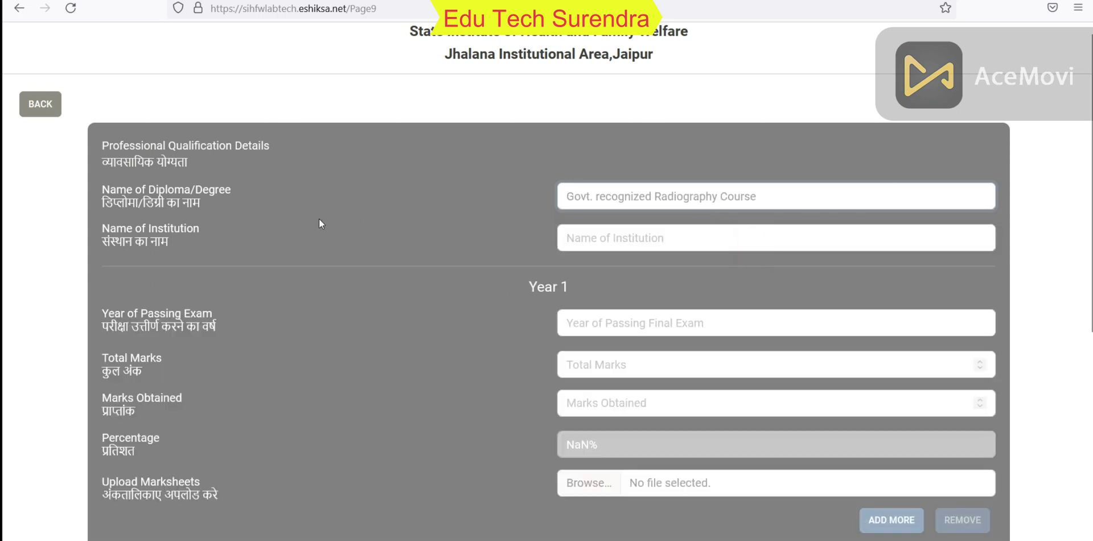
click(605, 237)
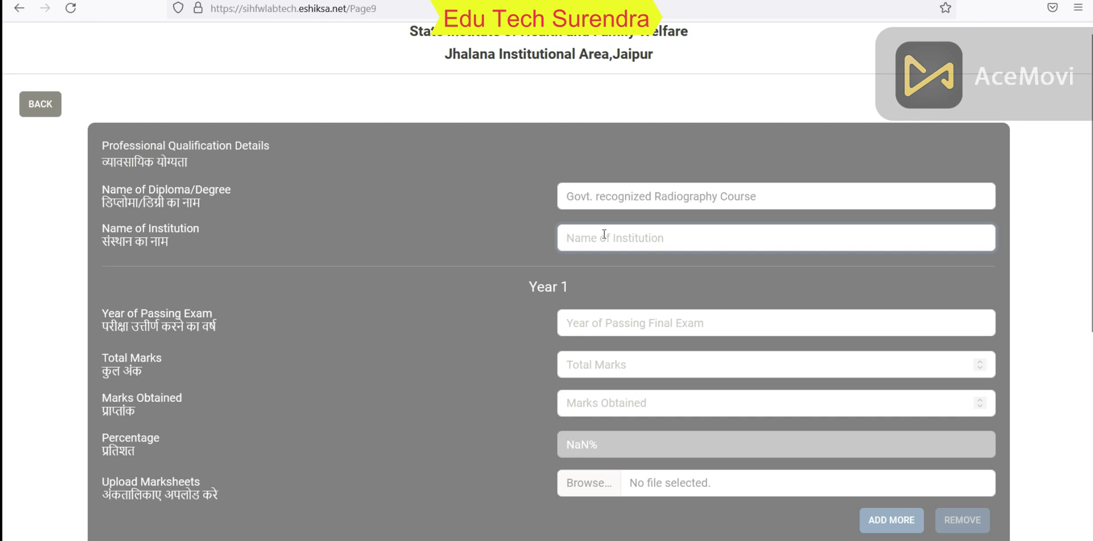
scroll(209, 193, down, 3)
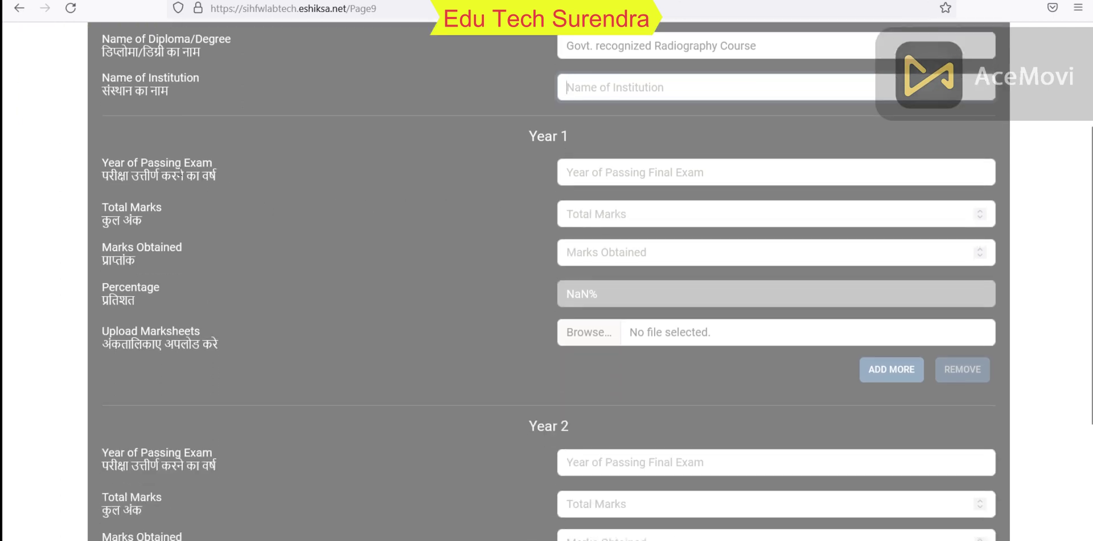
Go through the Year 1 and Year 2 passing year and marks fields, leaving them blank
click(632, 172)
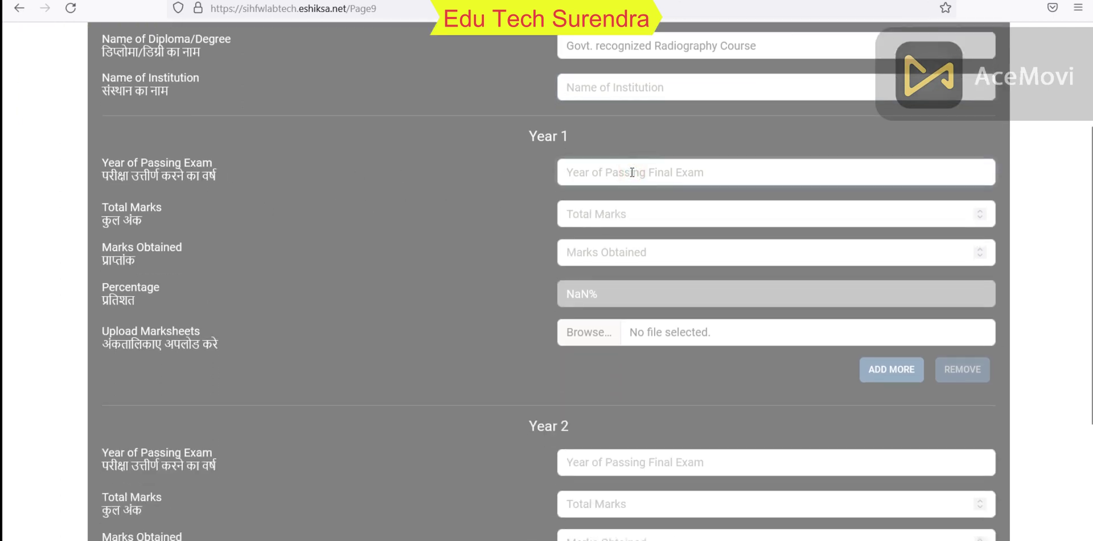
triple_click(587, 139)
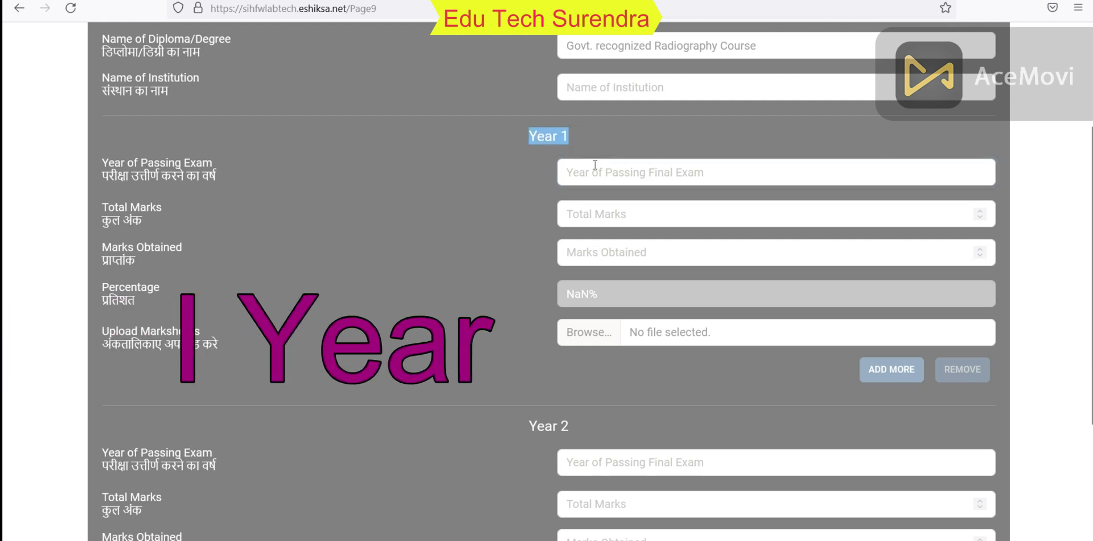
click(643, 172)
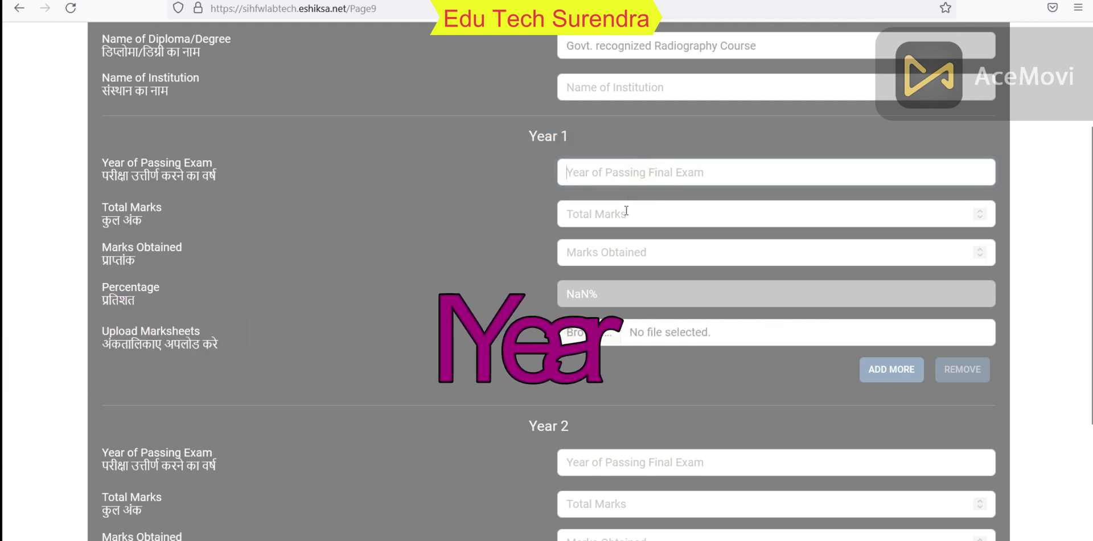
click(626, 248)
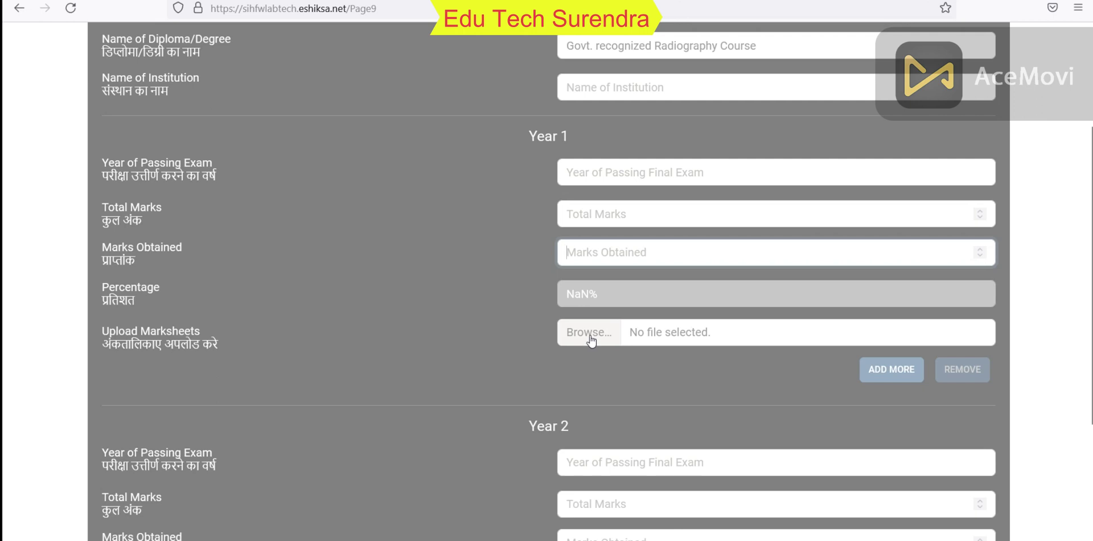
scroll(488, 296, down, 3)
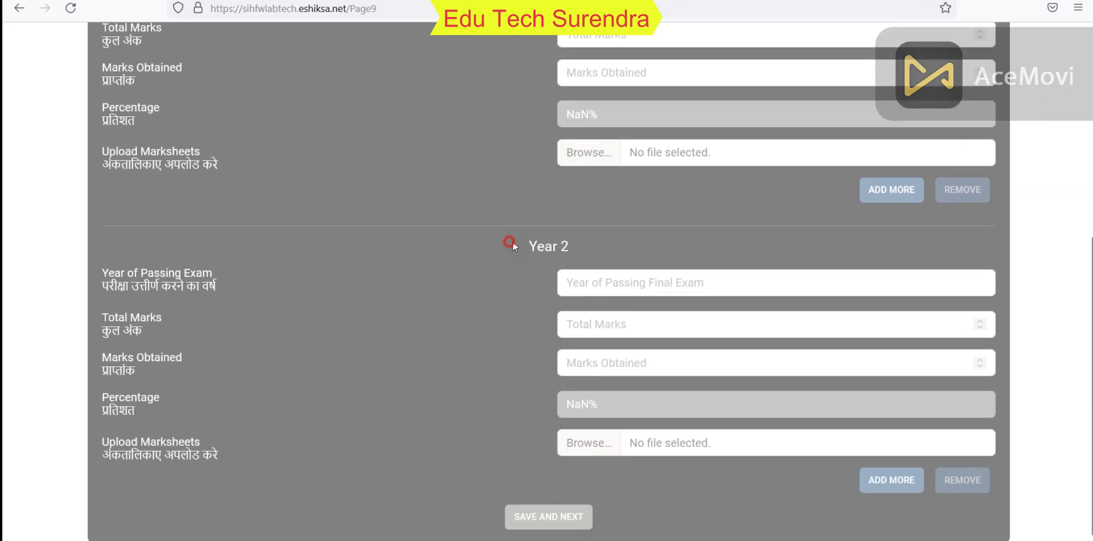
drag(512, 245, 576, 243)
click(503, 282)
click(595, 286)
click(607, 324)
click(601, 364)
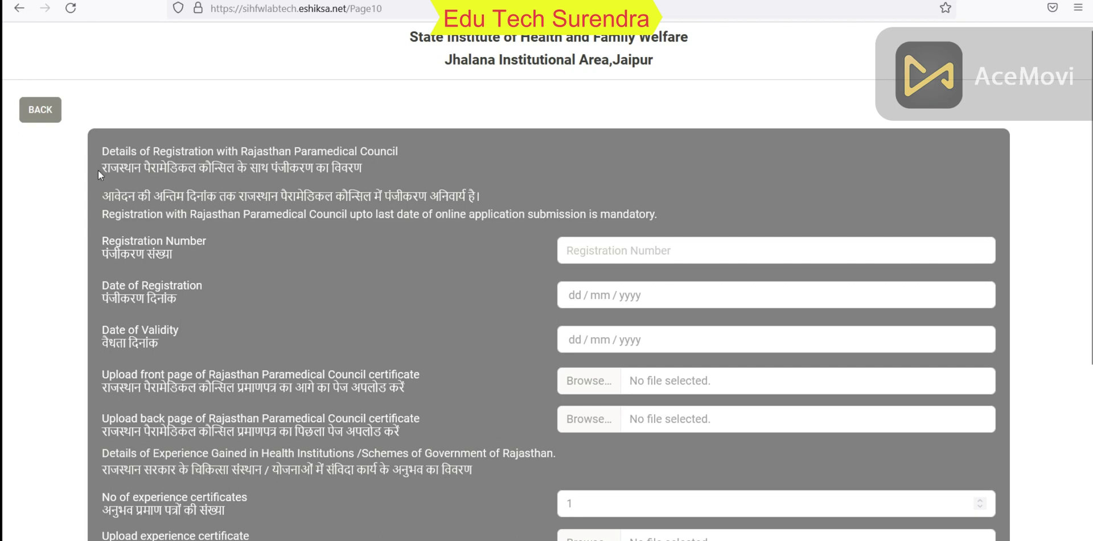
drag(98, 171, 348, 170)
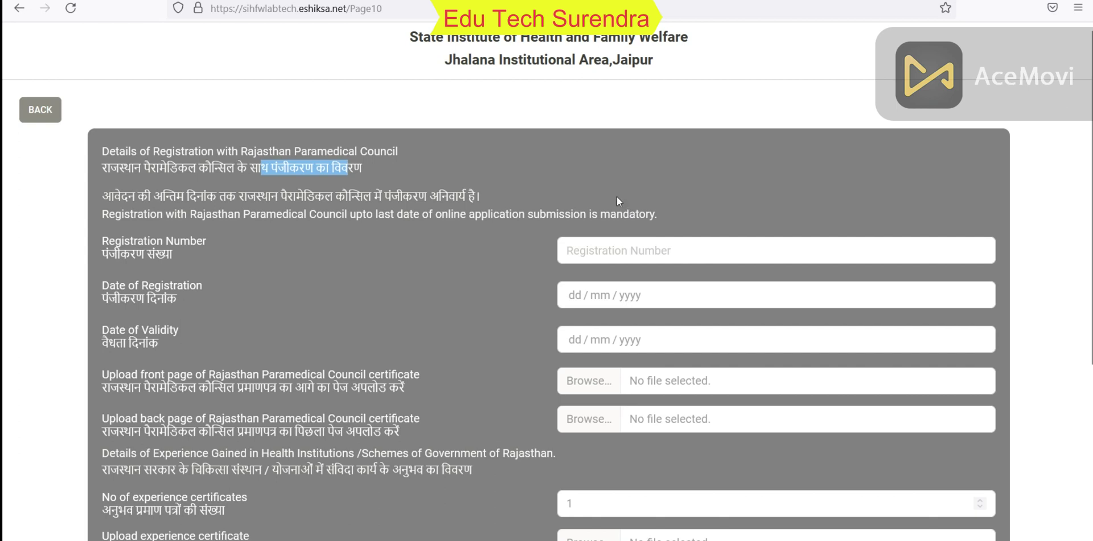
scroll(616, 195, down, 3)
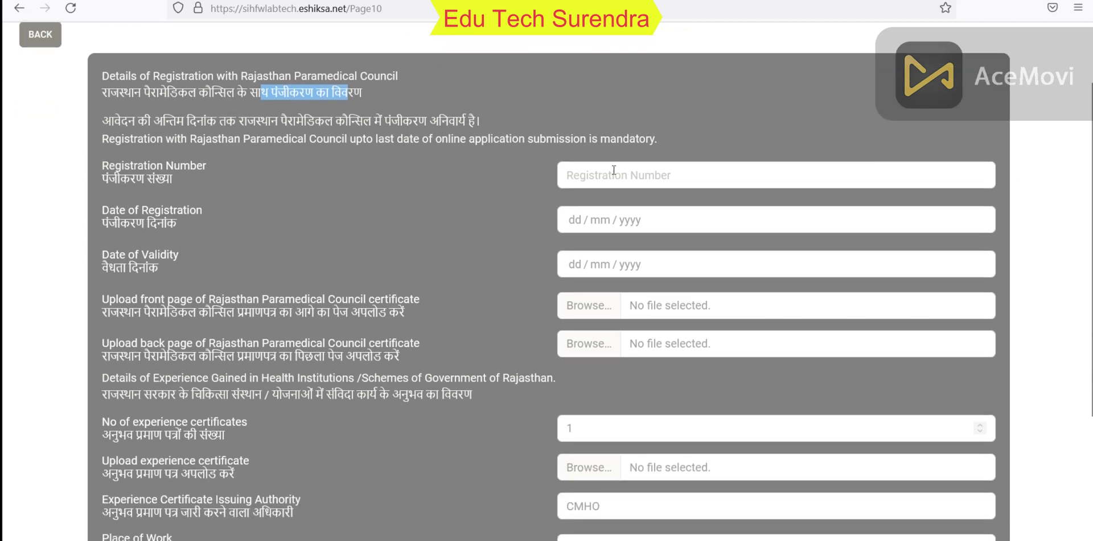
click(613, 171)
click(702, 223)
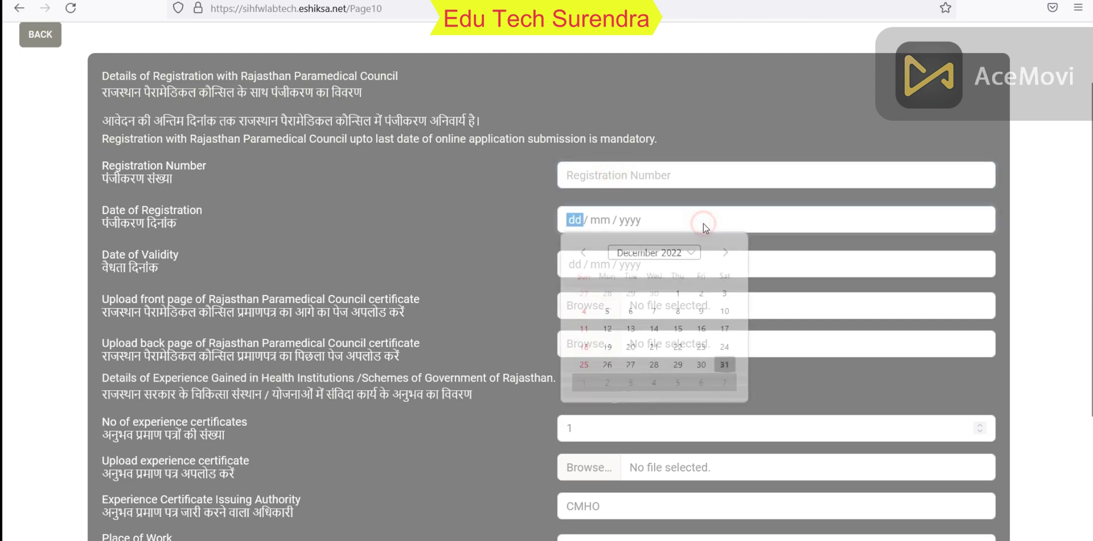
click(516, 235)
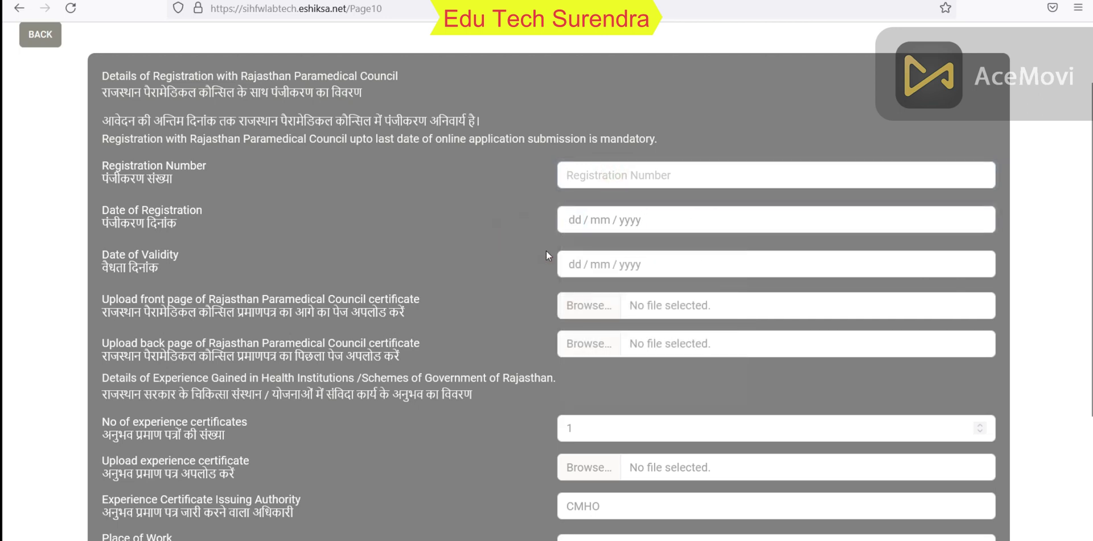
click(624, 265)
click(482, 237)
scroll(478, 228, down, 3)
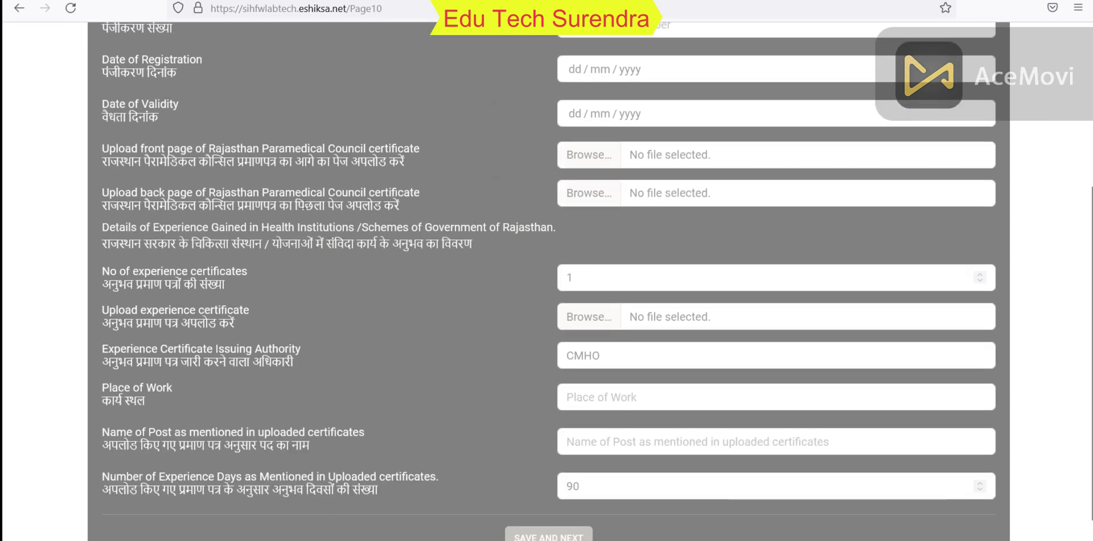
click(588, 161)
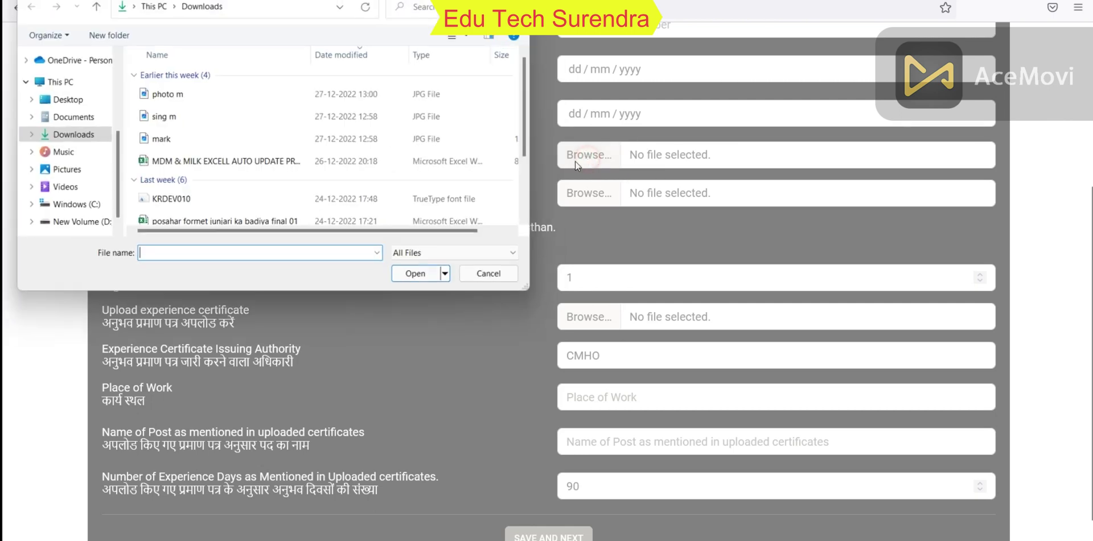
click(493, 277)
click(588, 193)
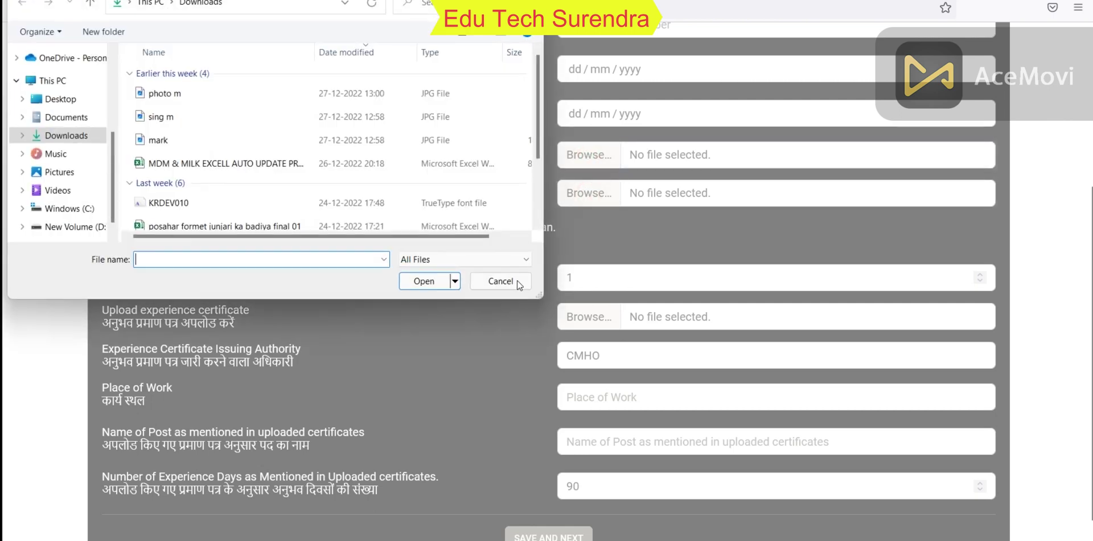
click(498, 280)
scroll(569, 219, down, 1)
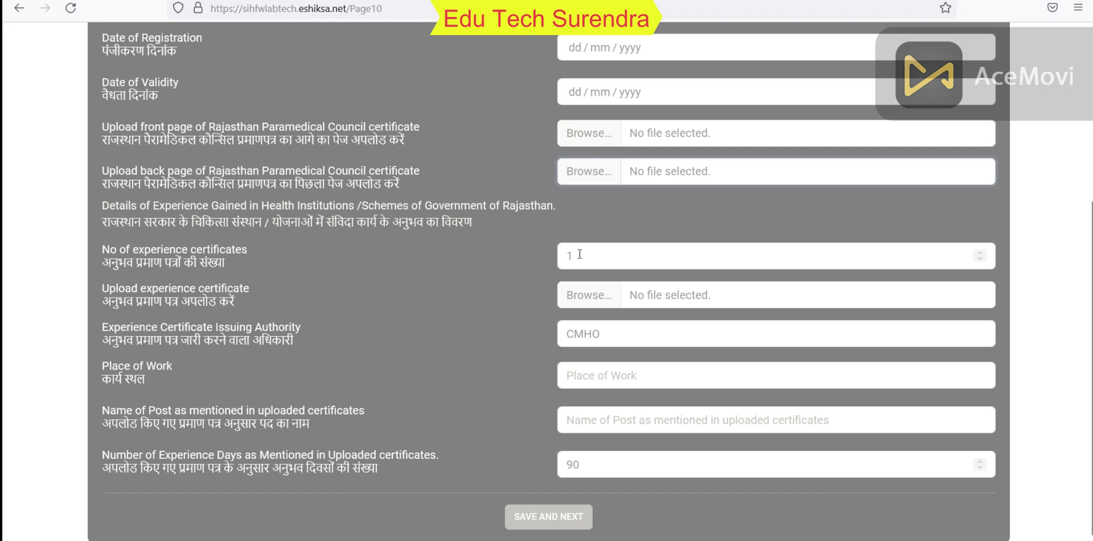
Skip the experience certificate upload and keep CMHO as the issuing authority
click(585, 301)
click(501, 282)
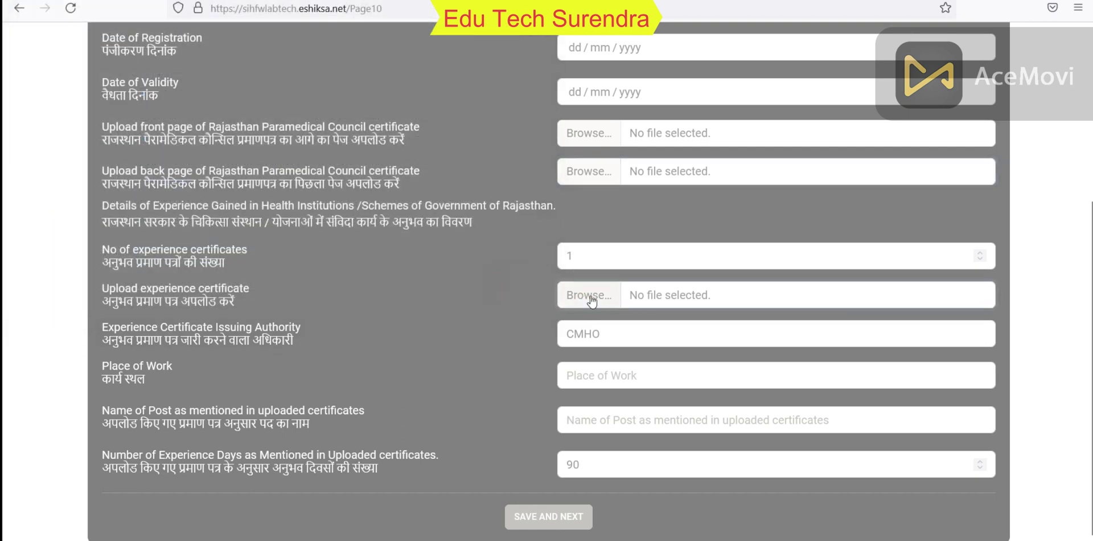
click(619, 336)
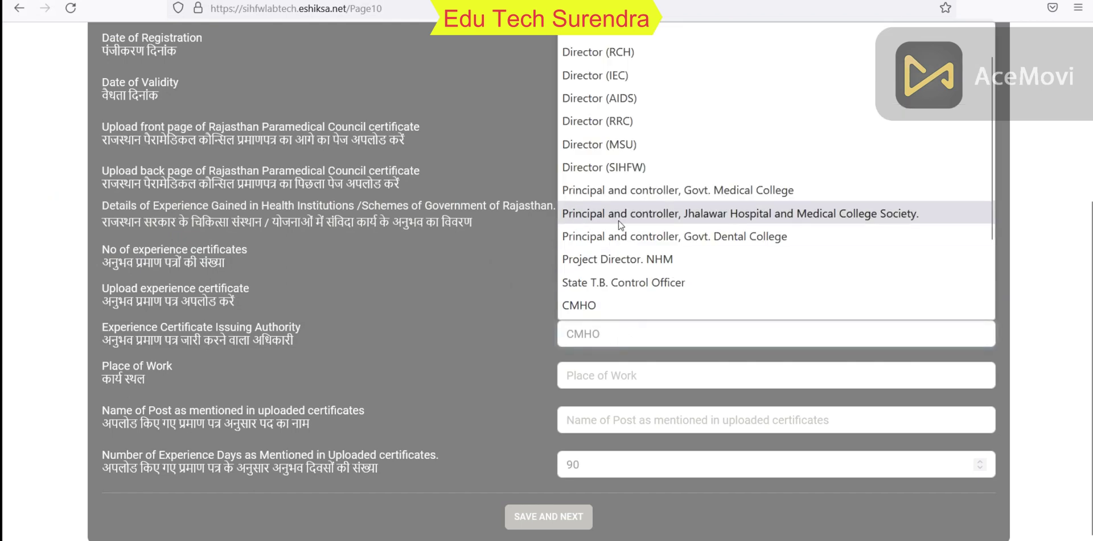
scroll(615, 237, up, 1)
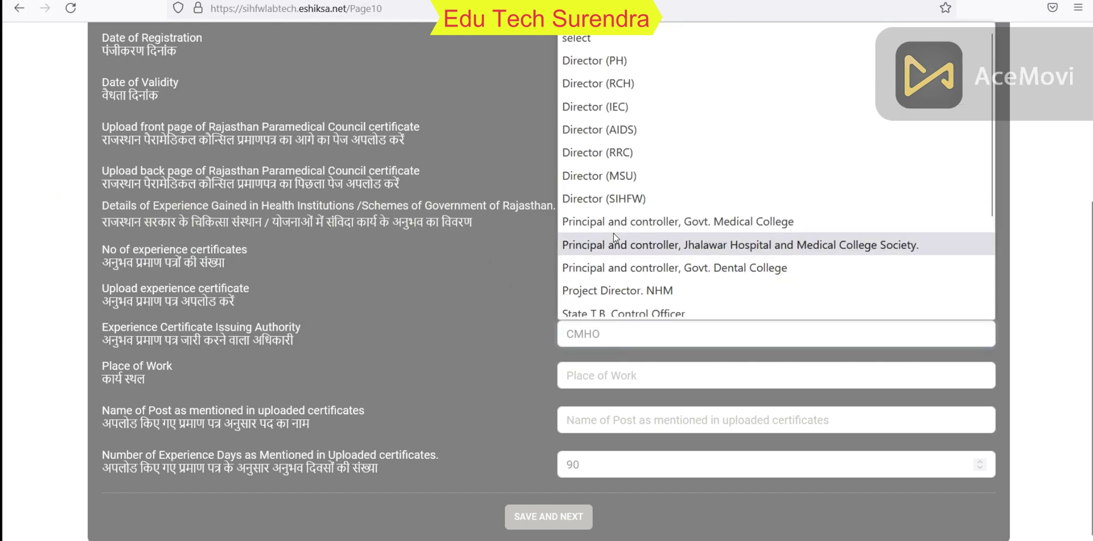
scroll(613, 234, down, 2)
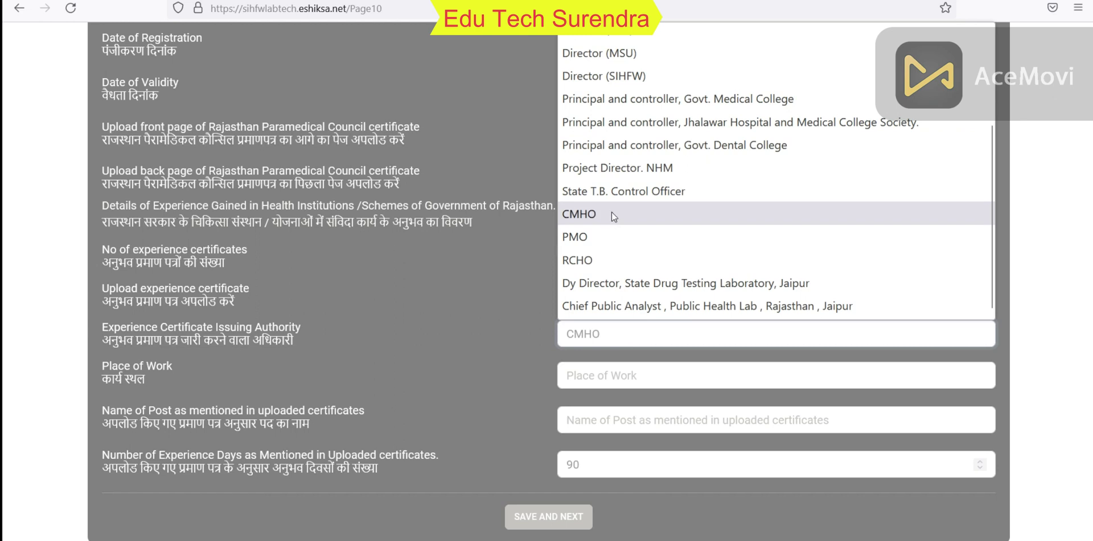
scroll(611, 212, up, 2)
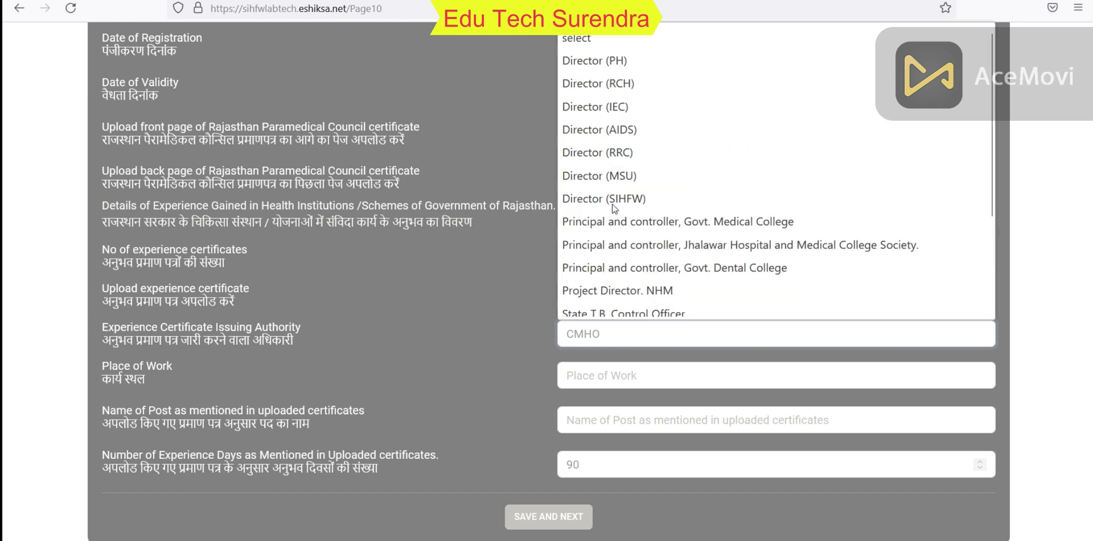
scroll(613, 205, down, 2)
click(606, 210)
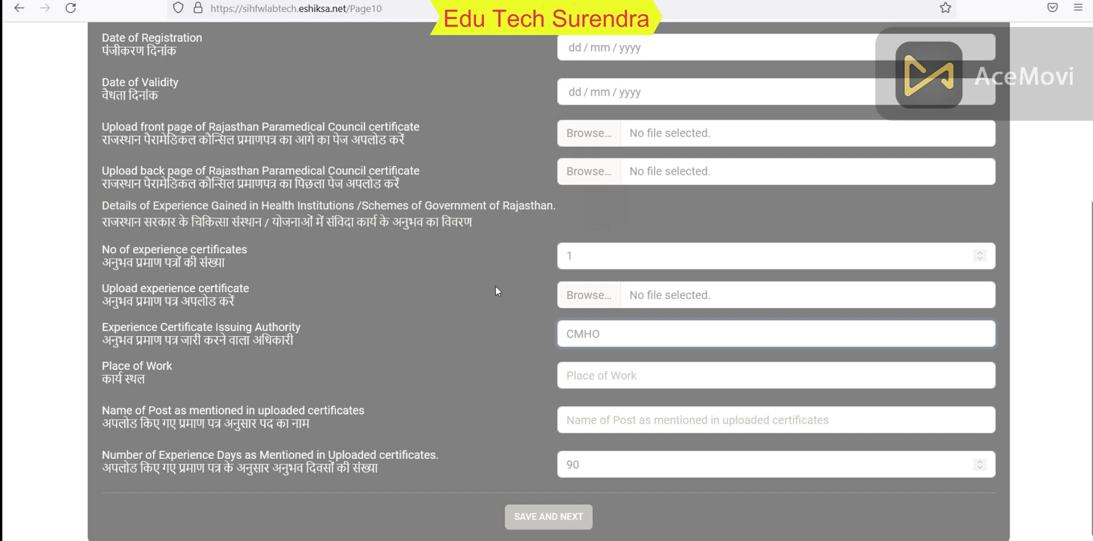
Enter 'radiographer' as the post named in the experience certificates
click(587, 376)
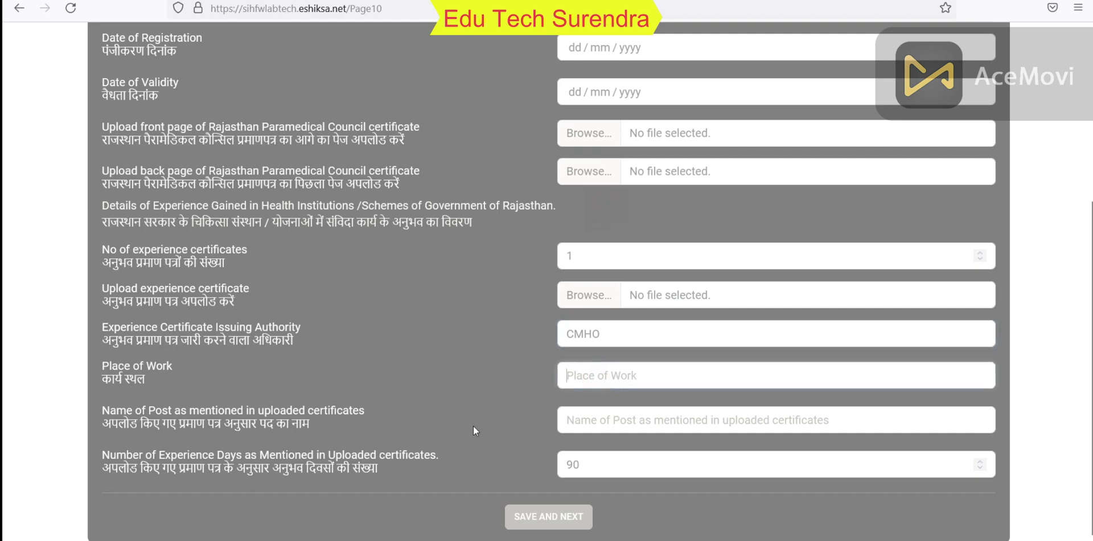
click(612, 422)
text(rad)
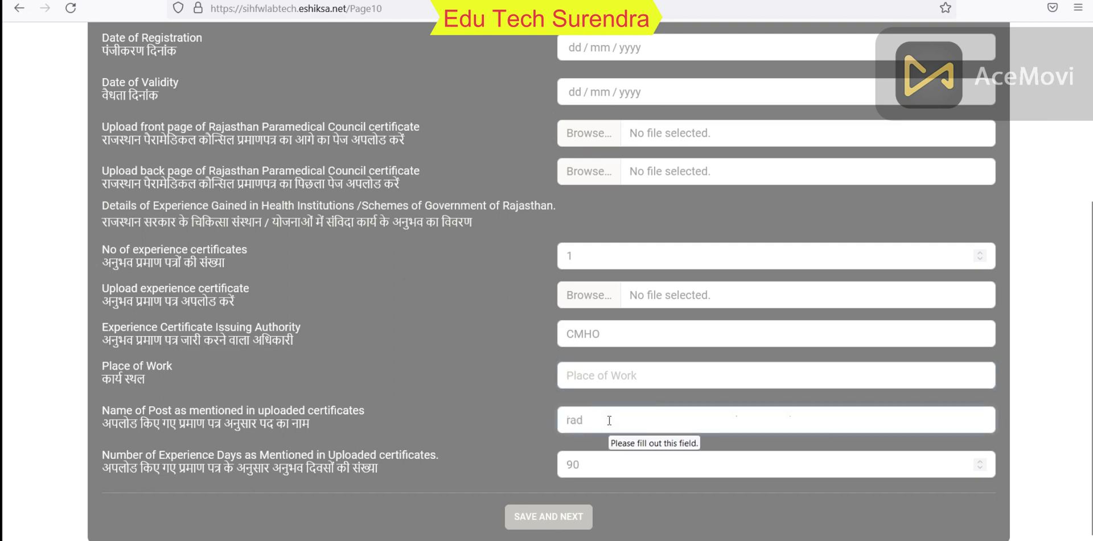
text(iogra)
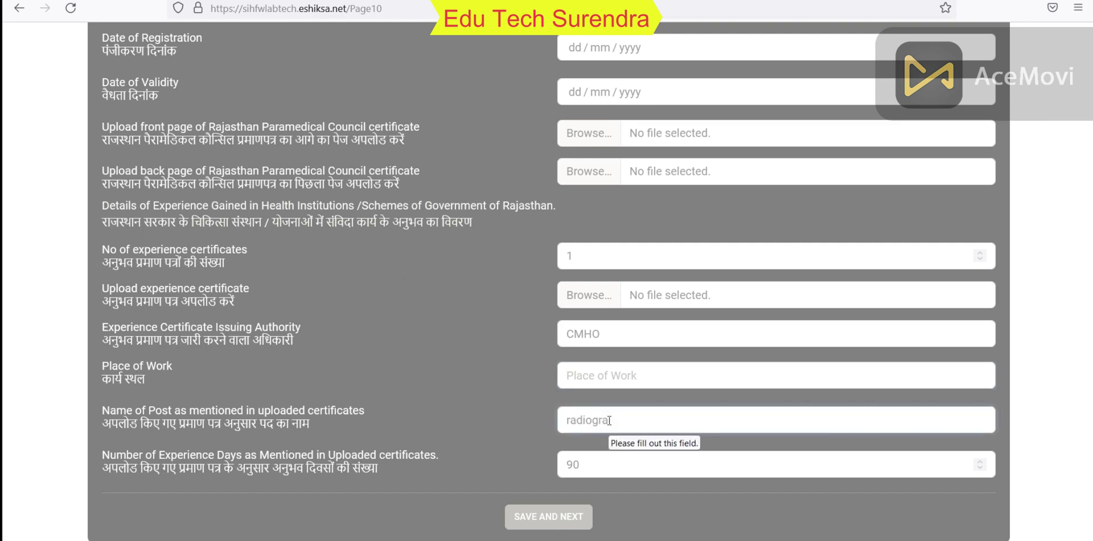
text(pher)
click(615, 468)
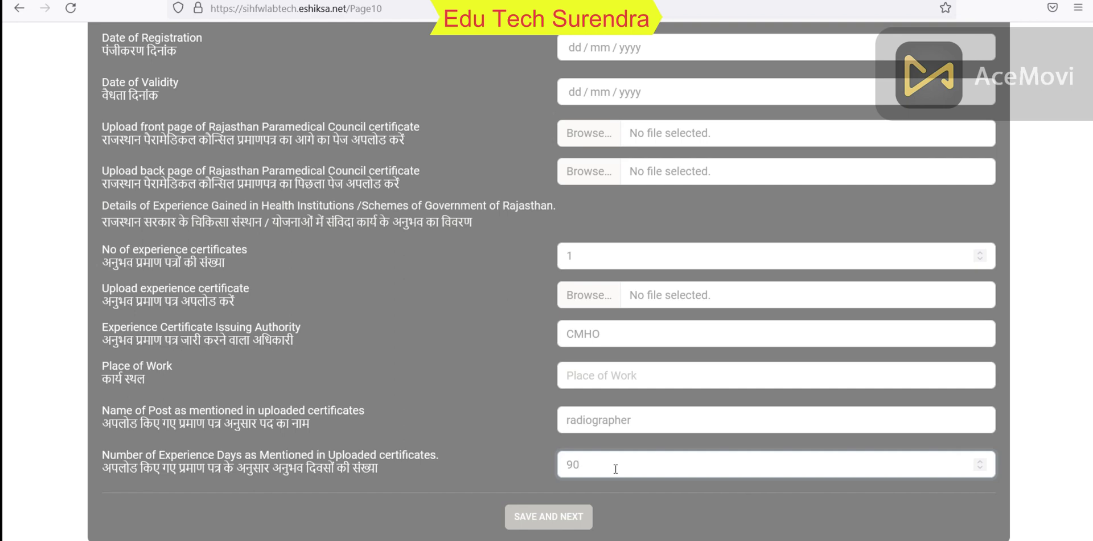
scroll(490, 368, up, 5)
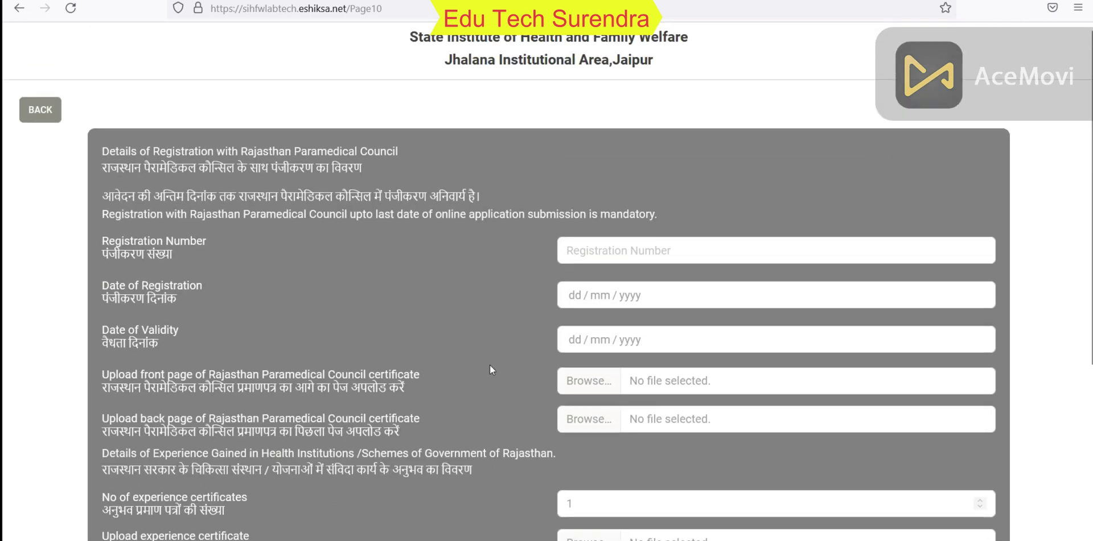
scroll(489, 370, down, 5)
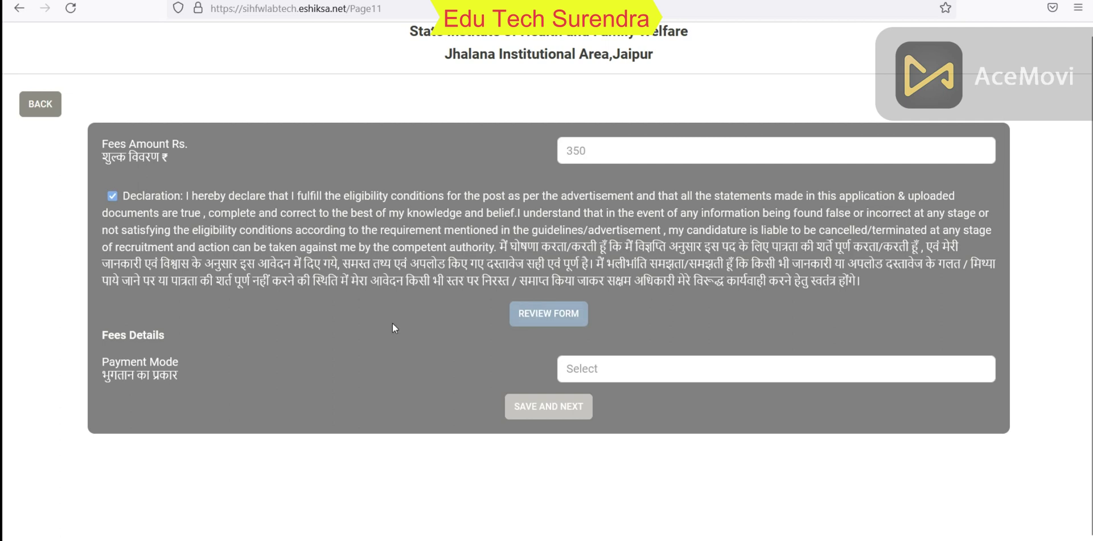
Choose Upi as the payment mode for the 350 fee and save to proceed
click(649, 371)
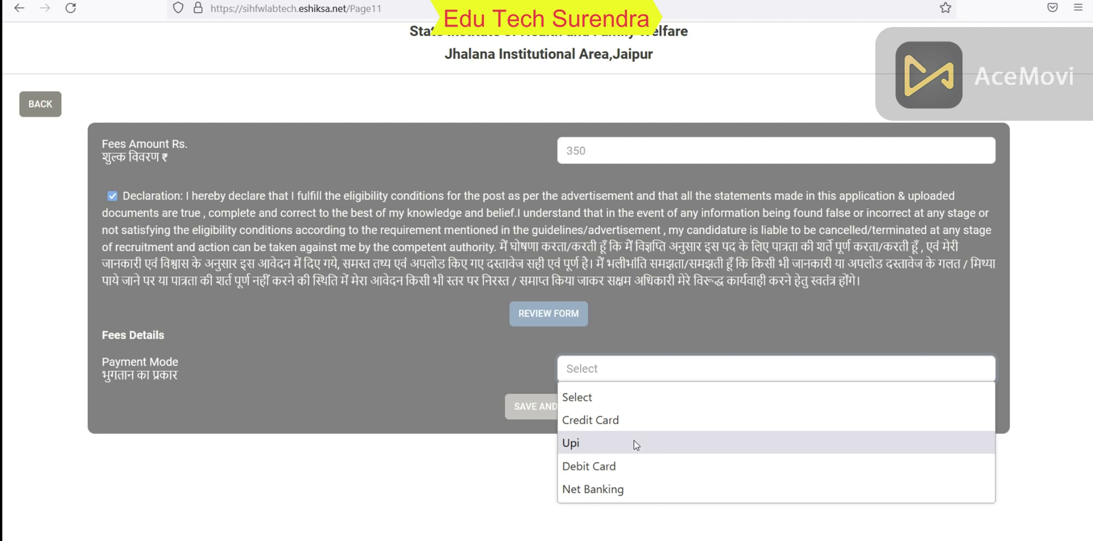
click(635, 445)
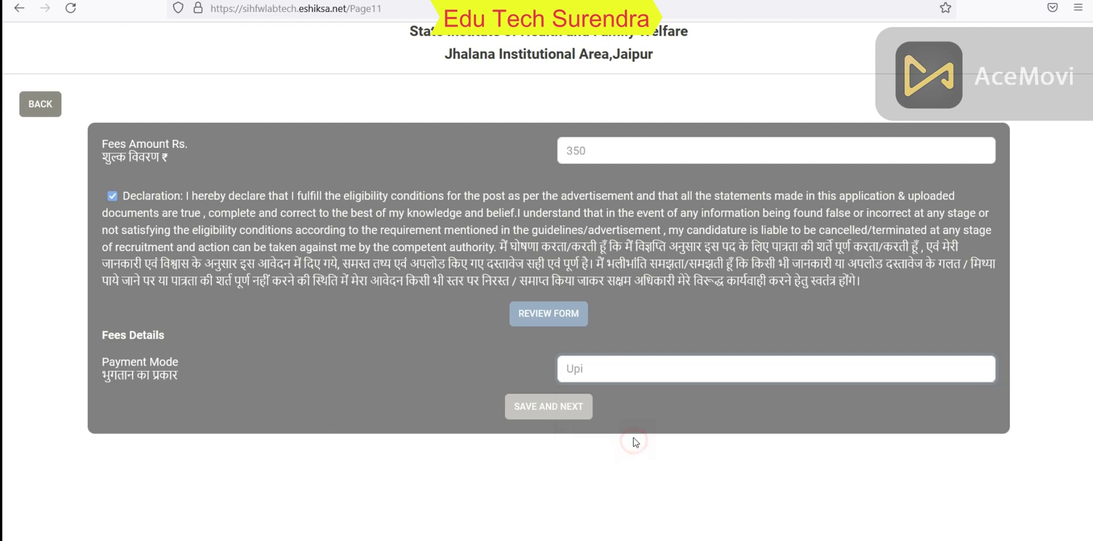
click(583, 407)
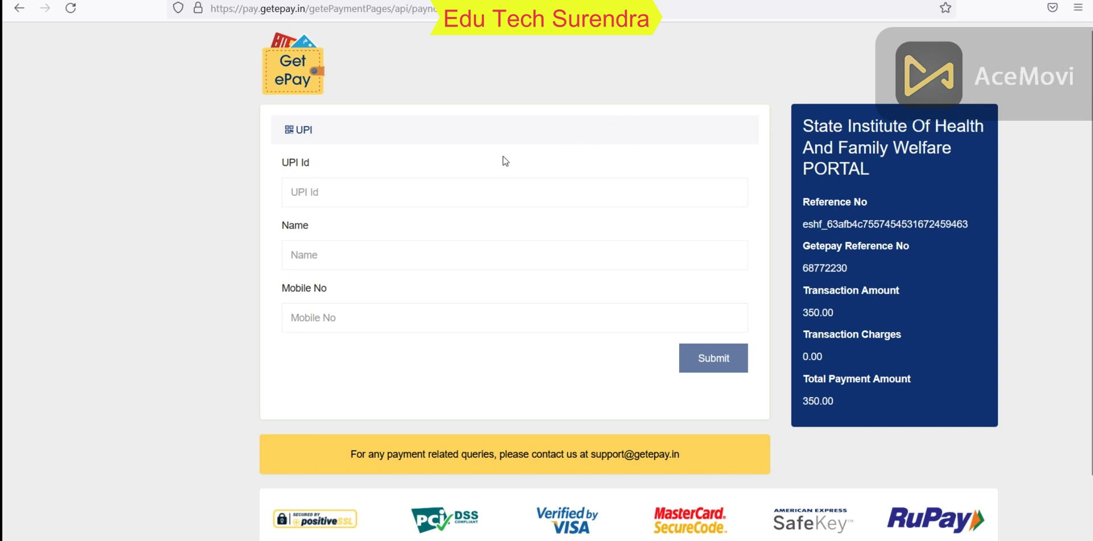
Visit the GetePay UPI Id, Name and Mobile No fields, leaving all three empty
click(405, 194)
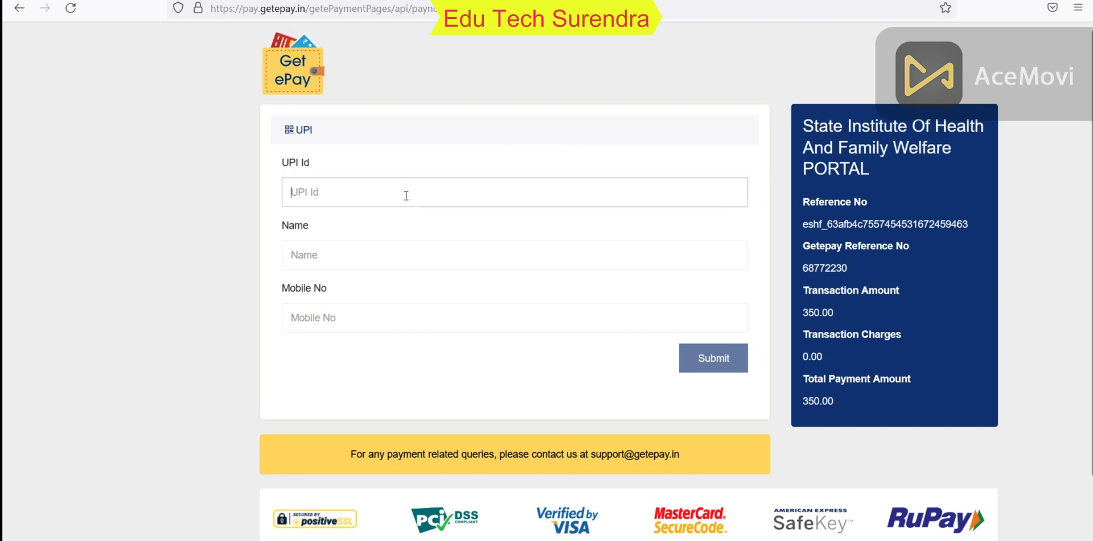
click(371, 254)
click(373, 336)
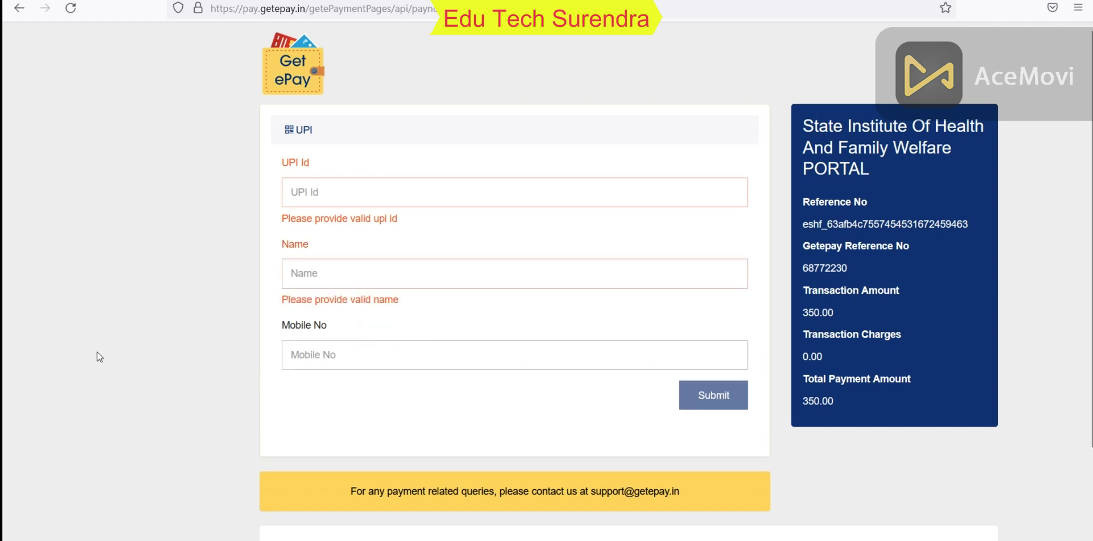
click(207, 319)
scroll(153, 308, down, 2)
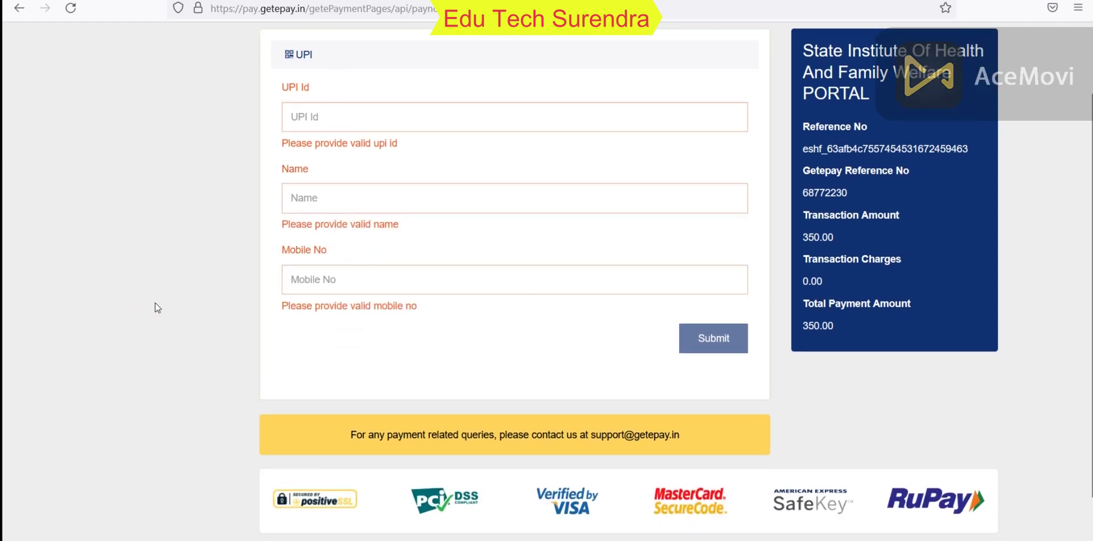
scroll(158, 308, up, 2)
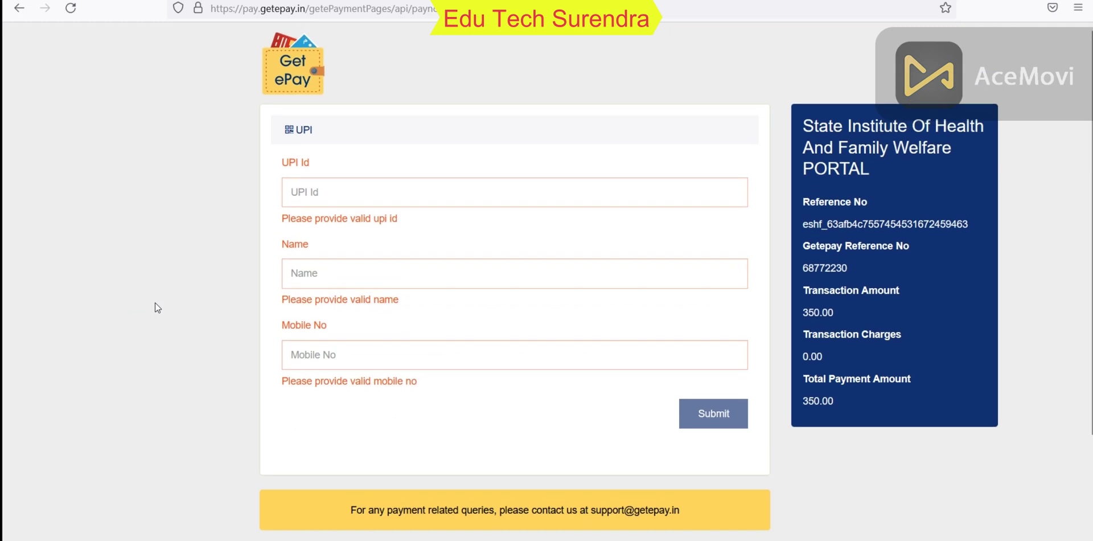